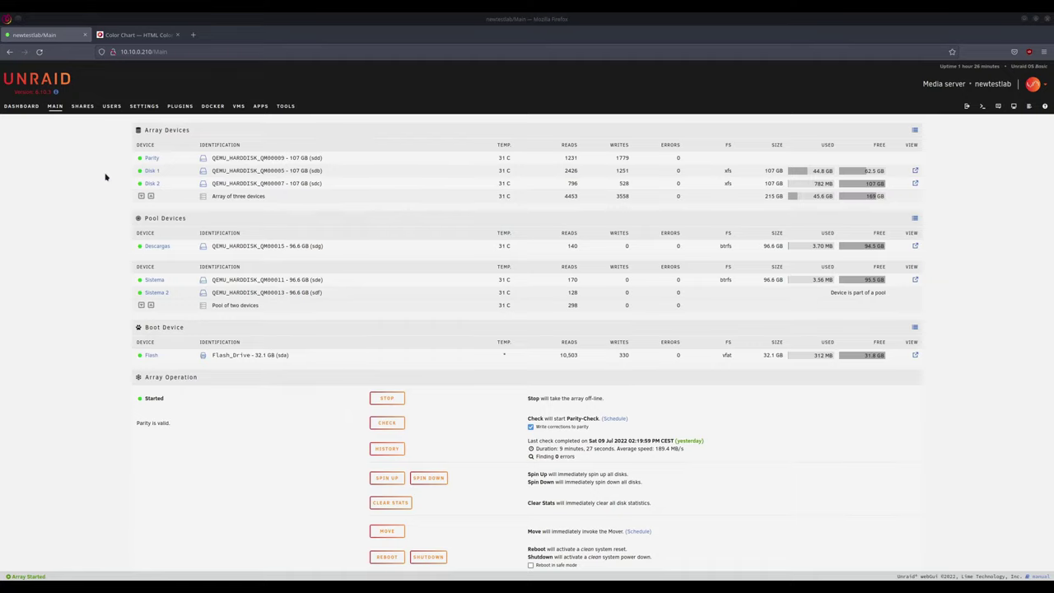
# - Go to the Users page and start adding a new user
pyautogui.click(112, 106)
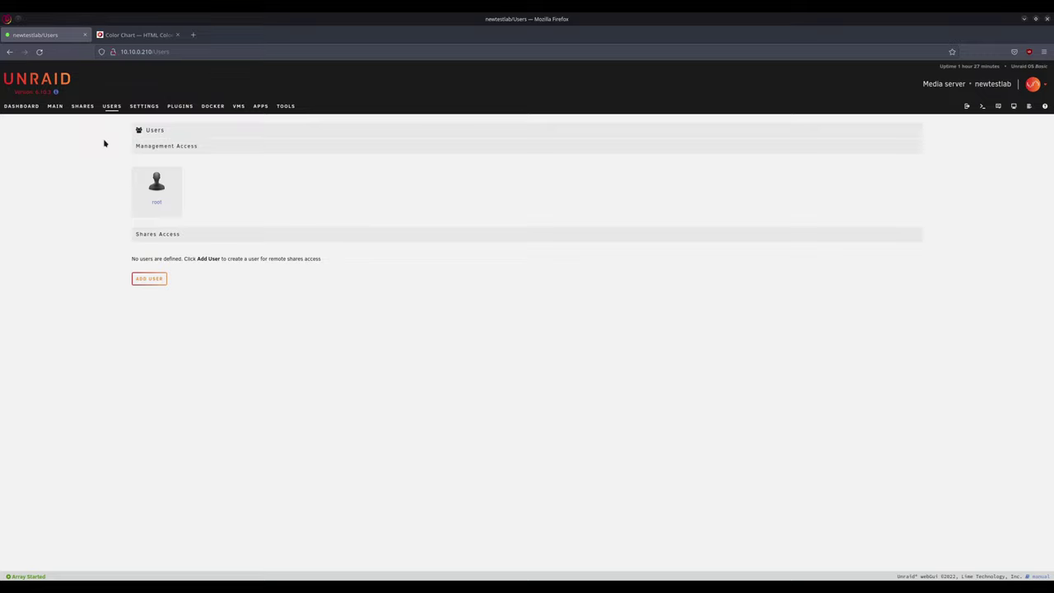
pyautogui.click(156, 280)
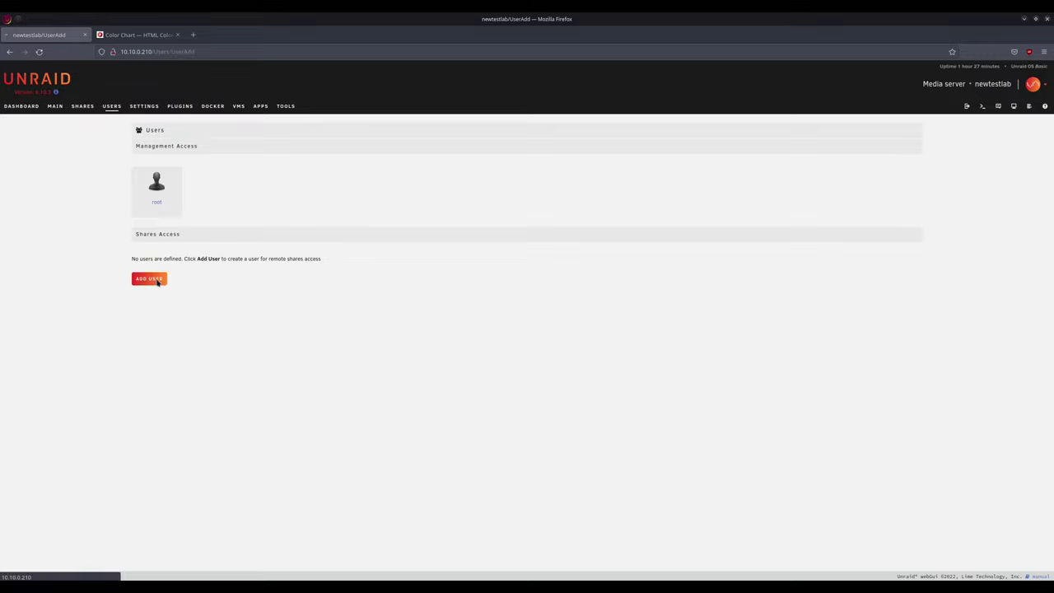
# - Create the first user with a password, changing the name to all lowercase after the error
pyautogui.click(423, 157)
pyautogui.write('Carrie')
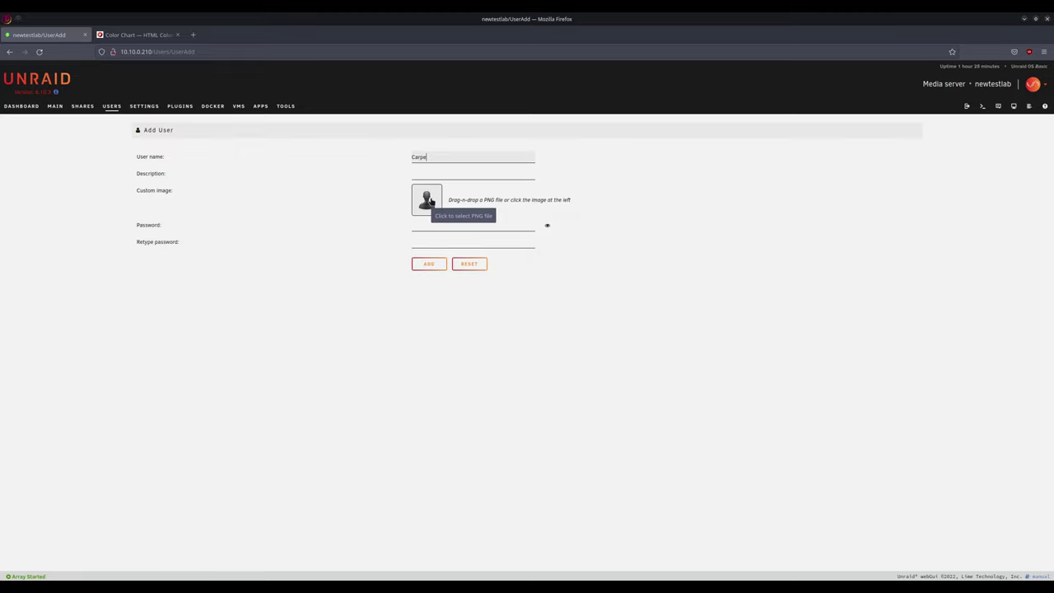
pyautogui.click(424, 225)
pyautogui.write('••••••••••••••')
pyautogui.click(452, 243)
pyautogui.write('•••••••••••••')
pyautogui.click(429, 264)
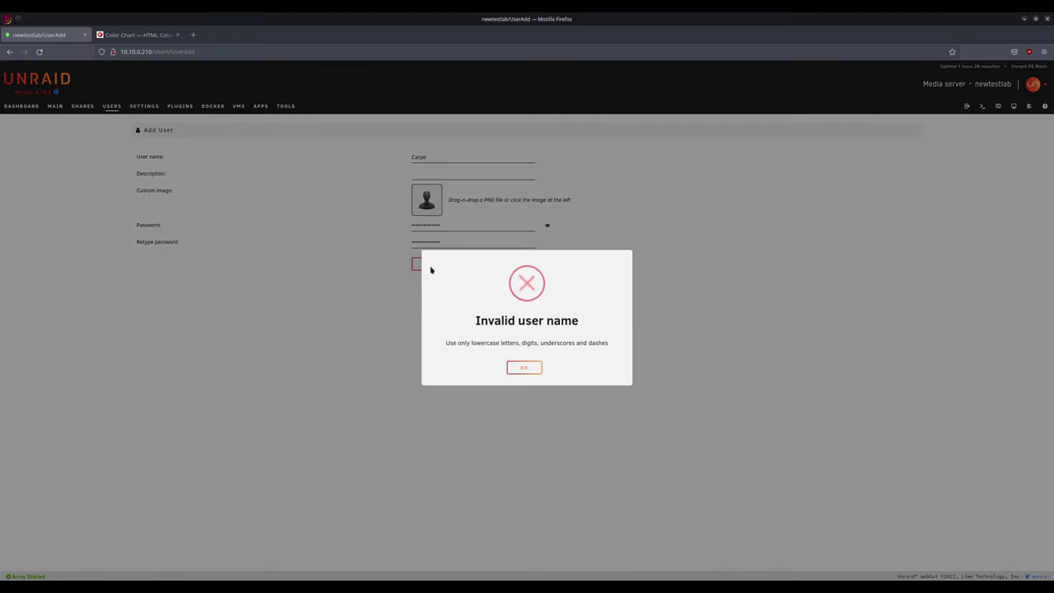
pyautogui.click(534, 373)
pyautogui.click(414, 157)
pyautogui.press('BackSpace')
pyautogui.write('c')
pyautogui.click(434, 266)
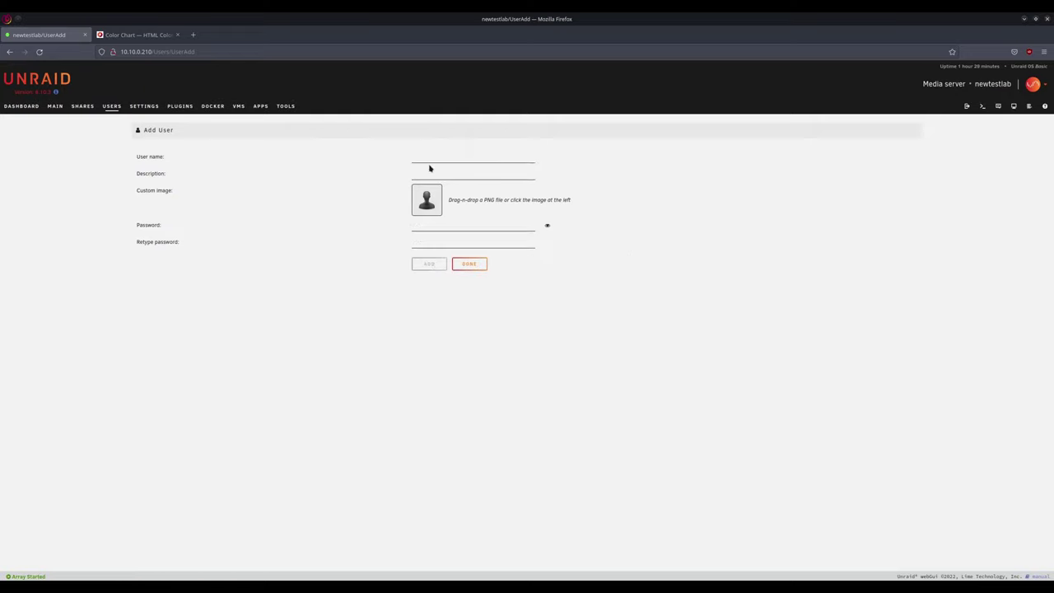
# - Add a second user named usuario2 with its password, then finish
pyautogui.click(428, 159)
pyautogui.write('usuario2')
pyautogui.click(422, 226)
pyautogui.write('usuario2')
pyautogui.press('Tab')
pyautogui.write('usuario2')
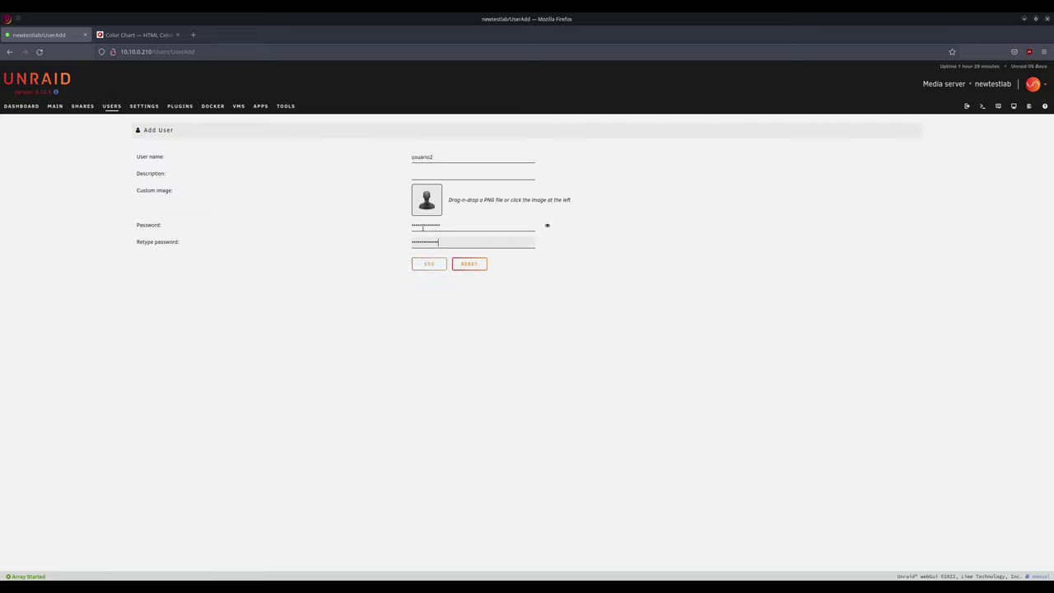
pyautogui.click(430, 266)
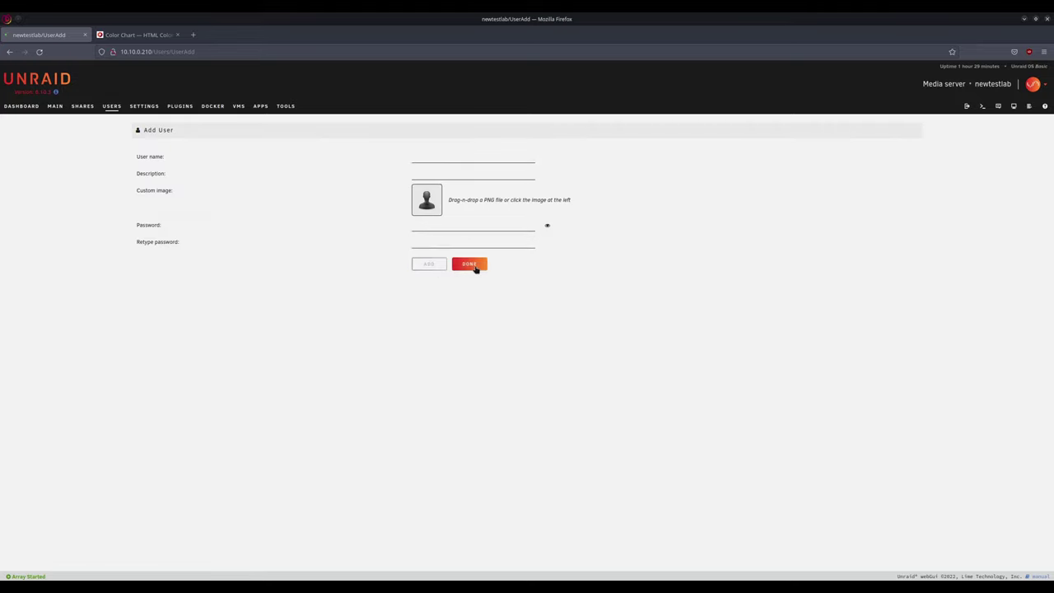
pyautogui.click(473, 268)
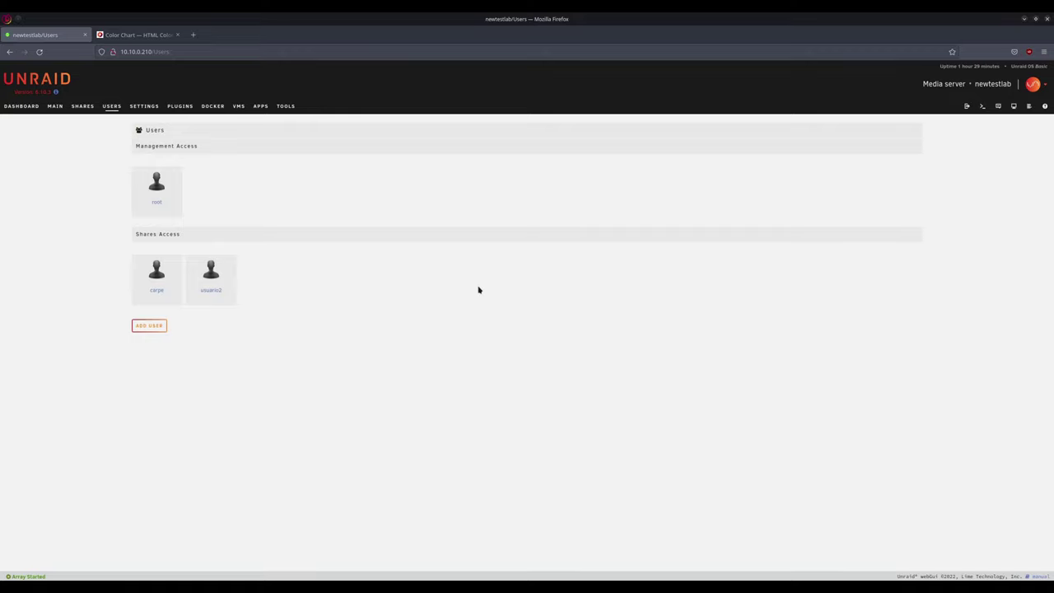
# - Browse the contents of the appdata and system shares from the Shares page
pyautogui.click(84, 107)
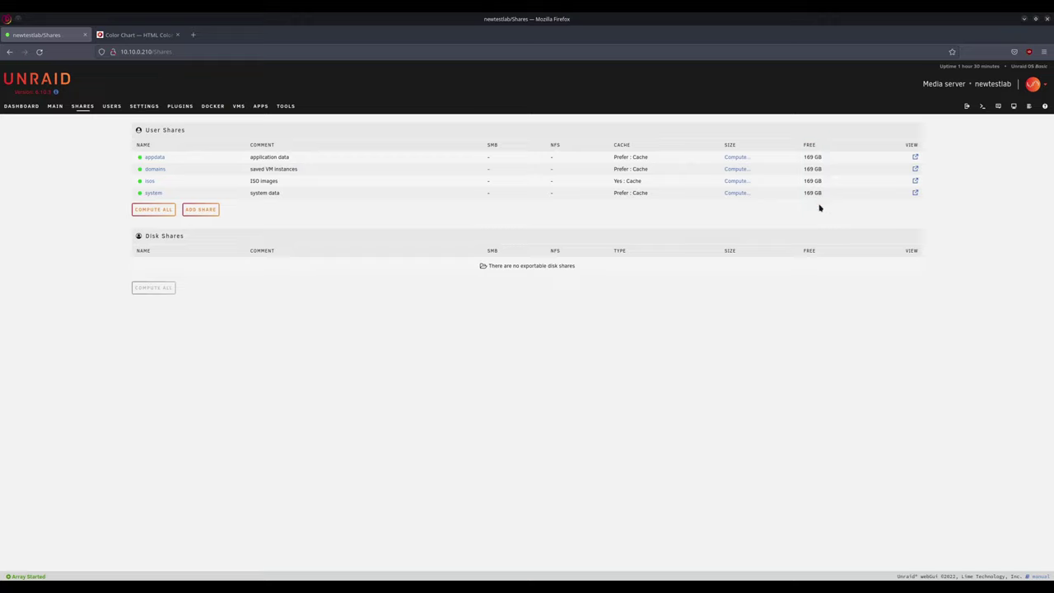
pyautogui.click(915, 157)
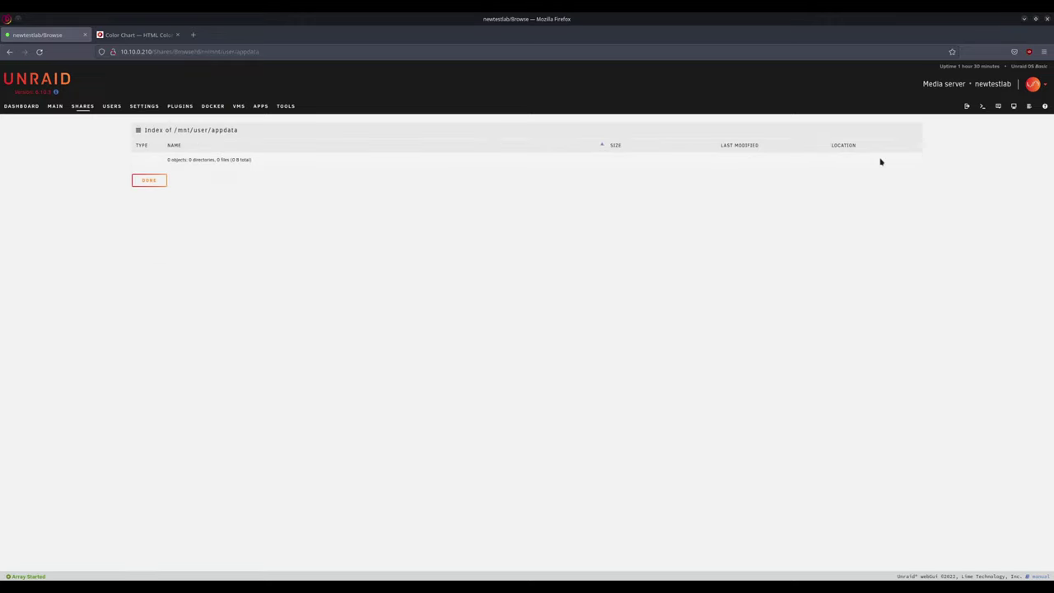
pyautogui.click(148, 181)
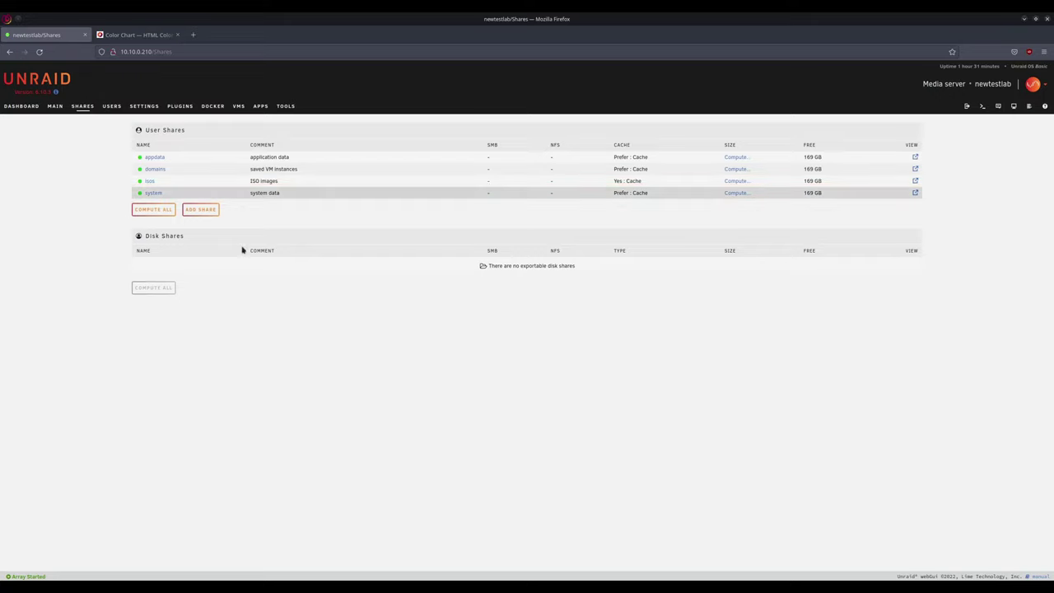
pyautogui.click(915, 193)
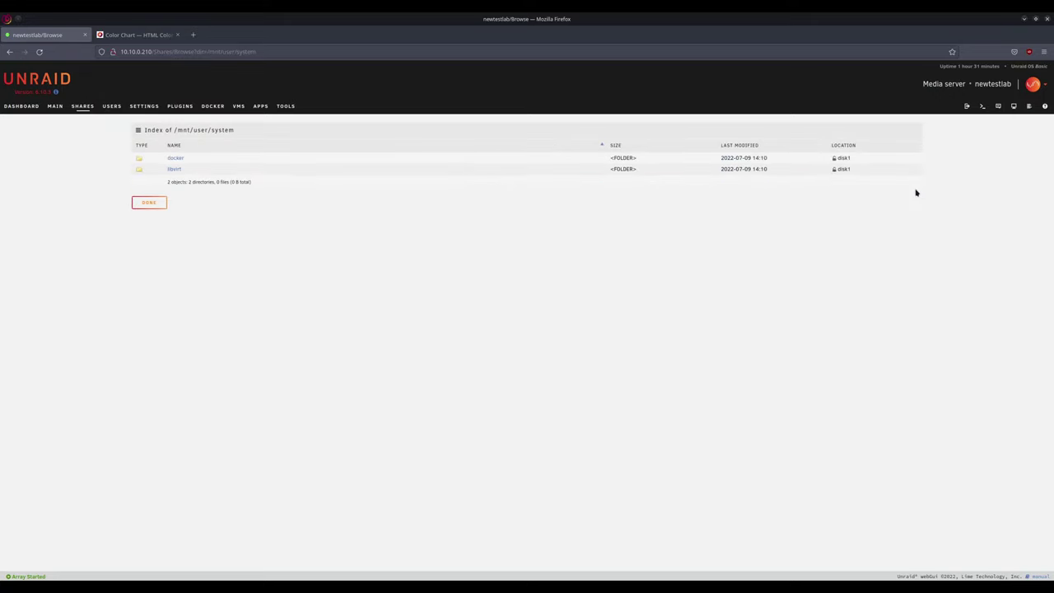
pyautogui.click(134, 203)
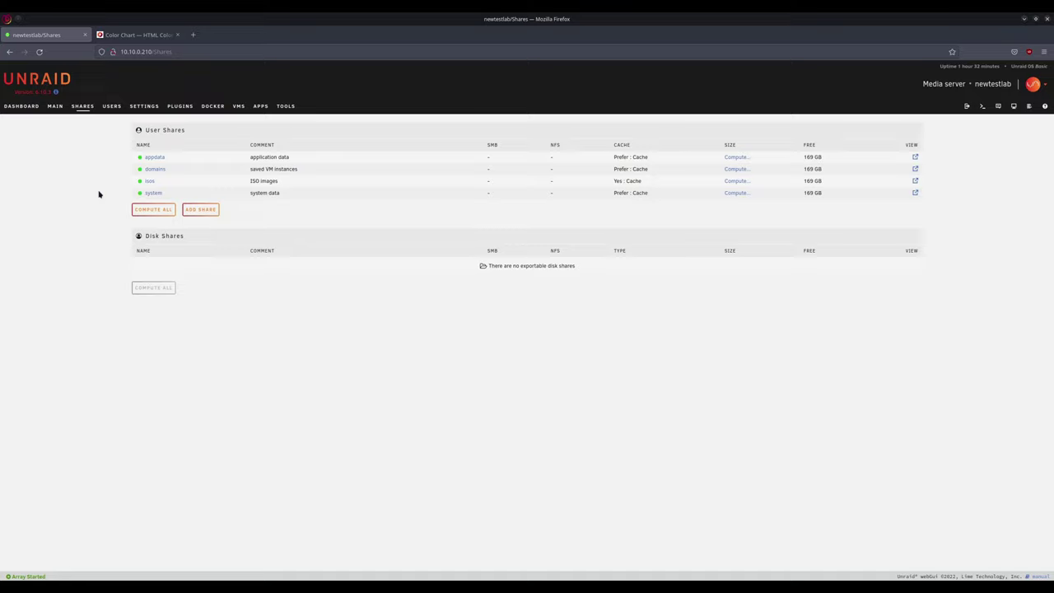
# - Keep appdata's cache use on Prefer and select the Sistema cache pool
pyautogui.click(152, 158)
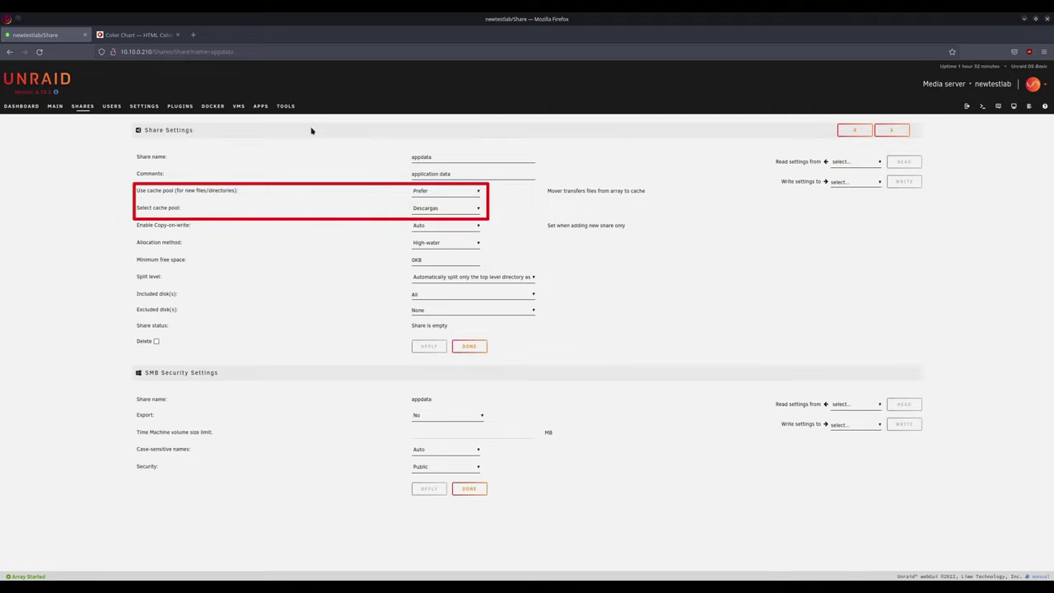
pyautogui.click(479, 192)
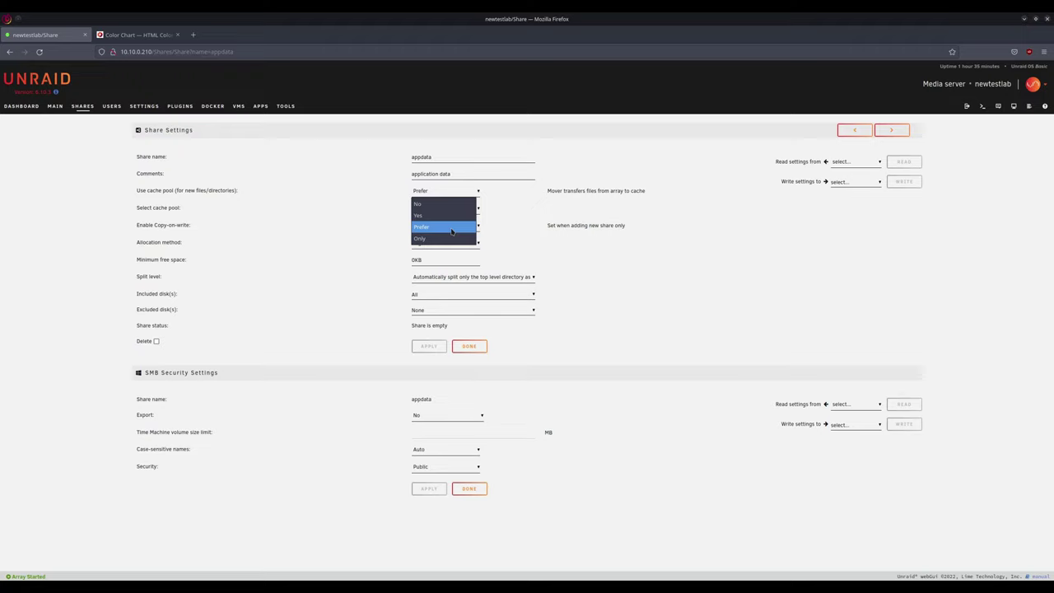
pyautogui.click(452, 231)
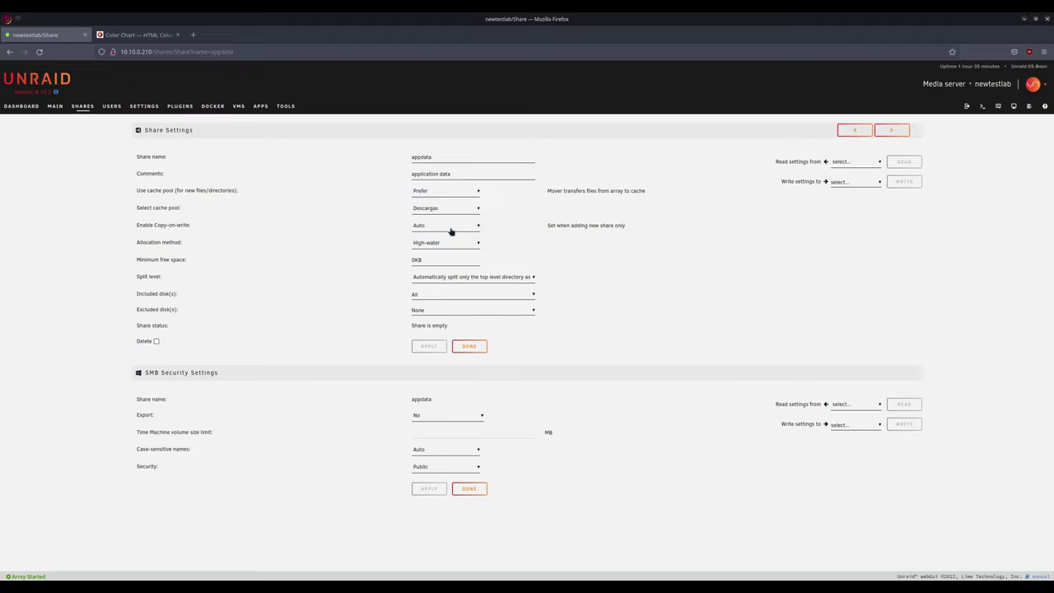
pyautogui.click(476, 209)
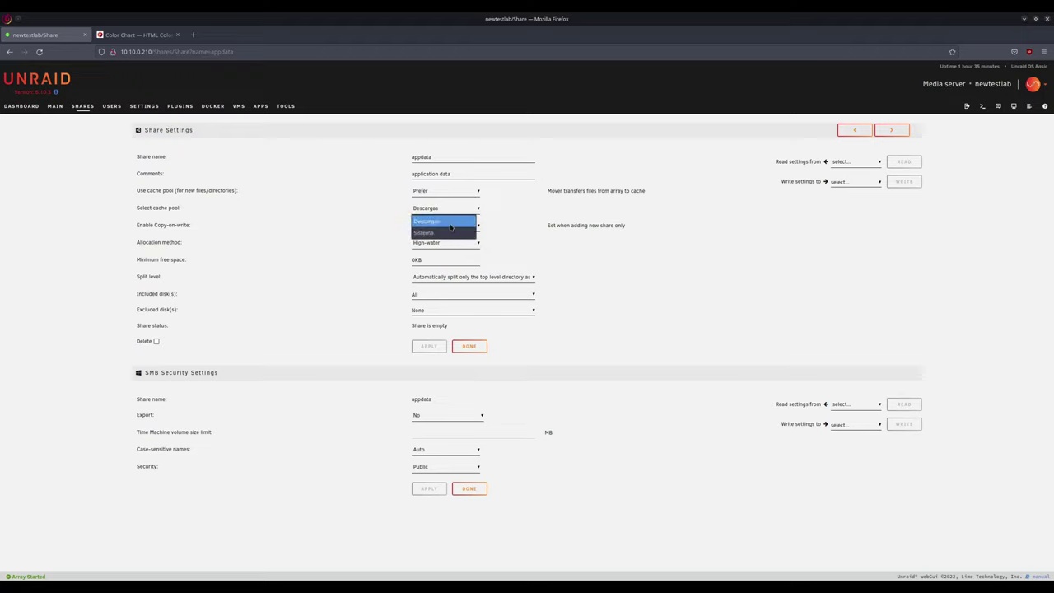
pyautogui.click(447, 234)
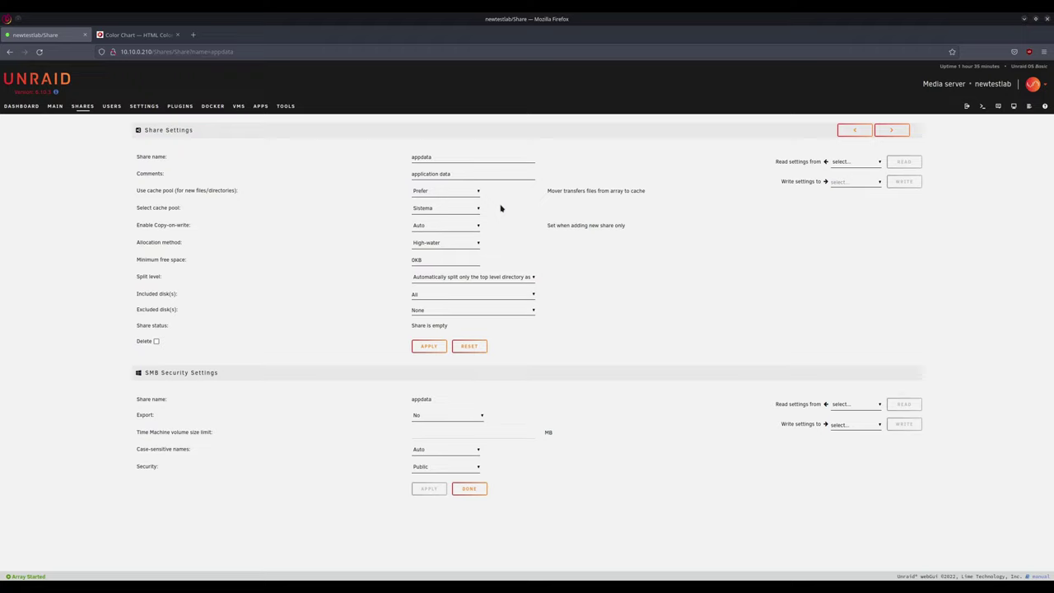
# - Apply the appdata settings and switch the domains share to the Sistema pool
pyautogui.click(426, 347)
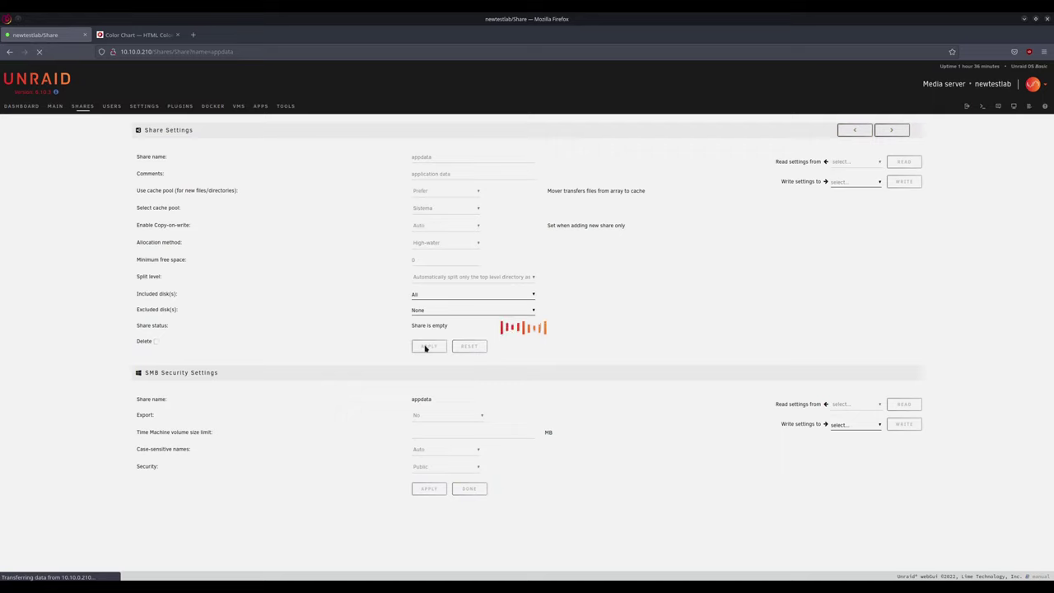
pyautogui.click(458, 349)
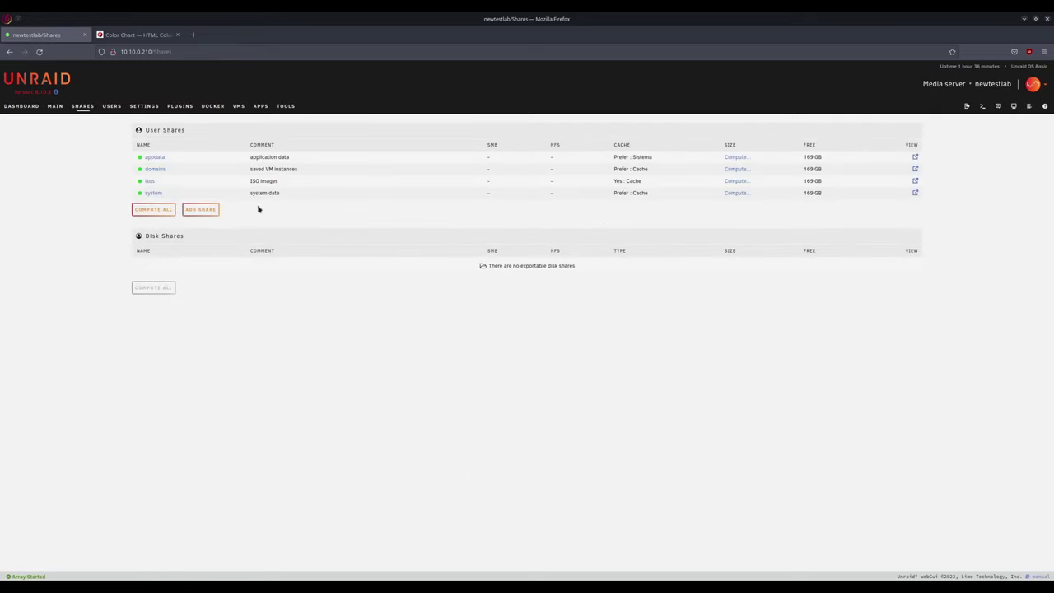
pyautogui.click(153, 171)
pyautogui.click(437, 225)
pyautogui.click(430, 239)
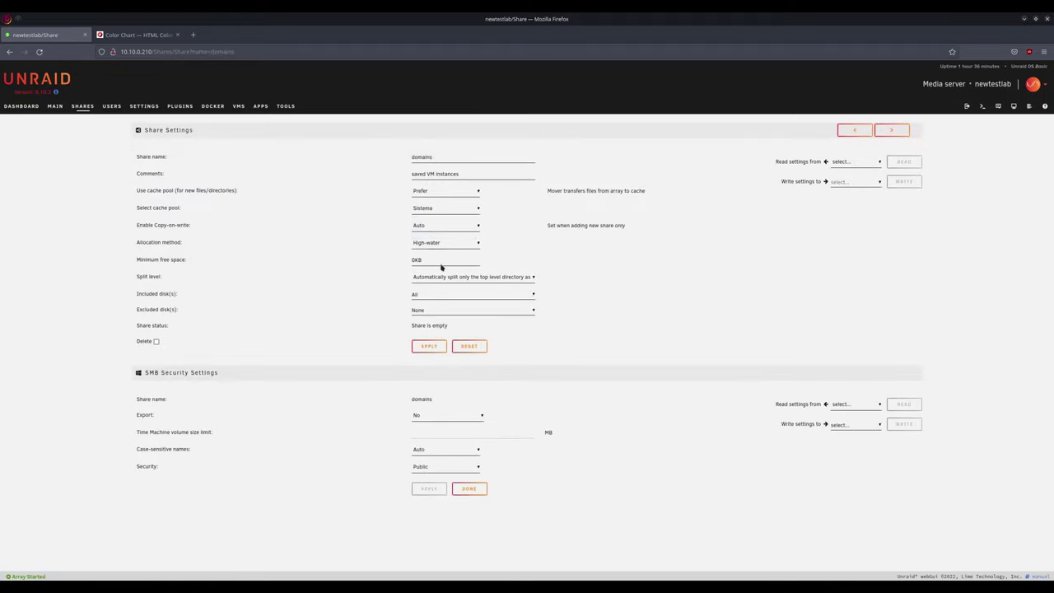
pyautogui.click(431, 346)
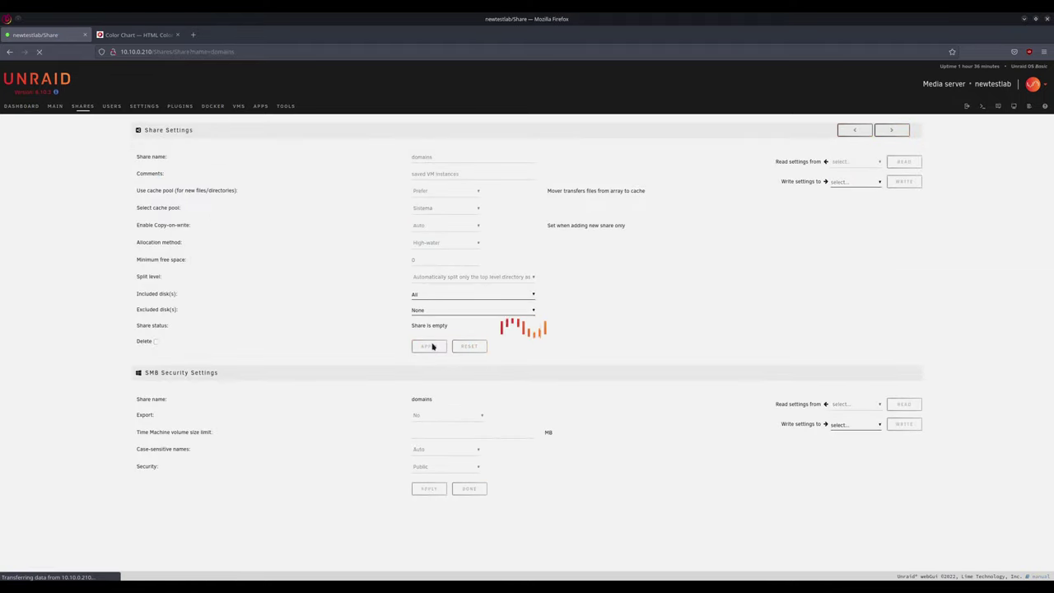
pyautogui.click(468, 346)
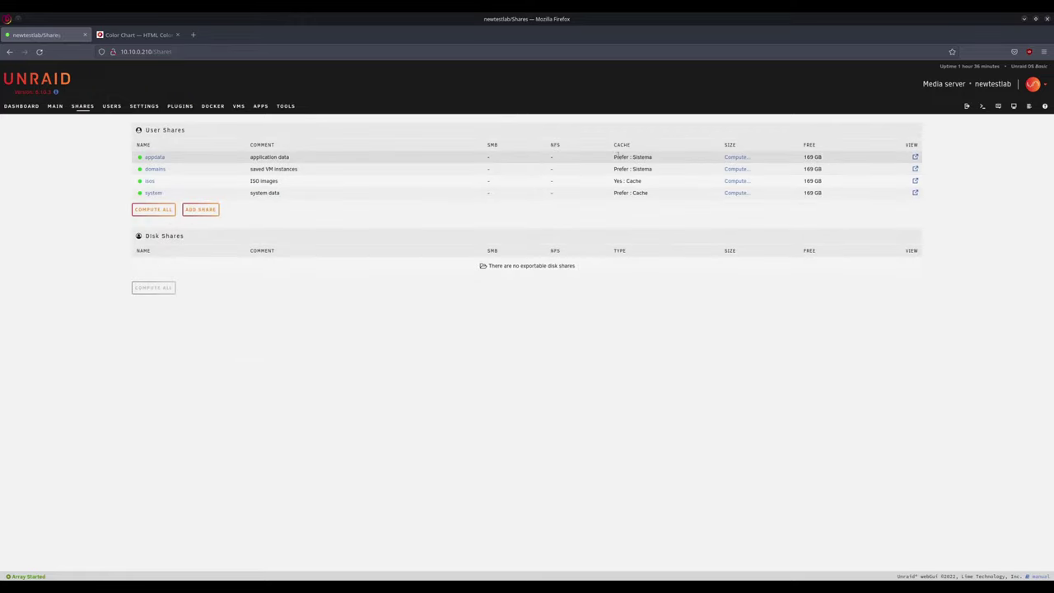
pyautogui.moveTo(614, 153)
pyautogui.mouseDown()
pyautogui.moveTo(654, 160)
pyautogui.moveTo(617, 169)
pyautogui.mouseUp()
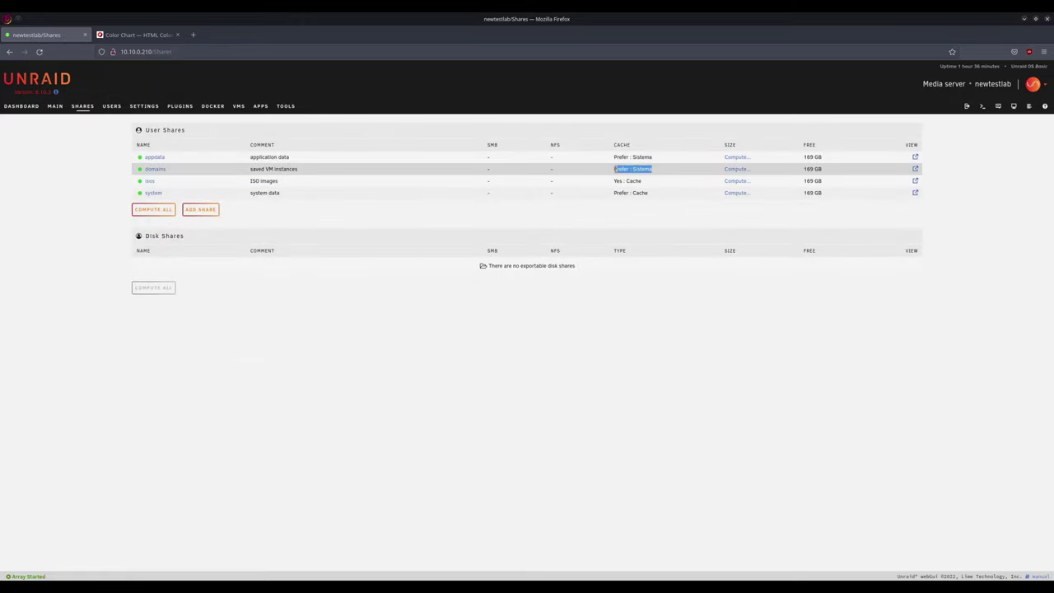
# - Switch the isos and system shares to the Sistema pool, then begin a new share
pyautogui.click(151, 182)
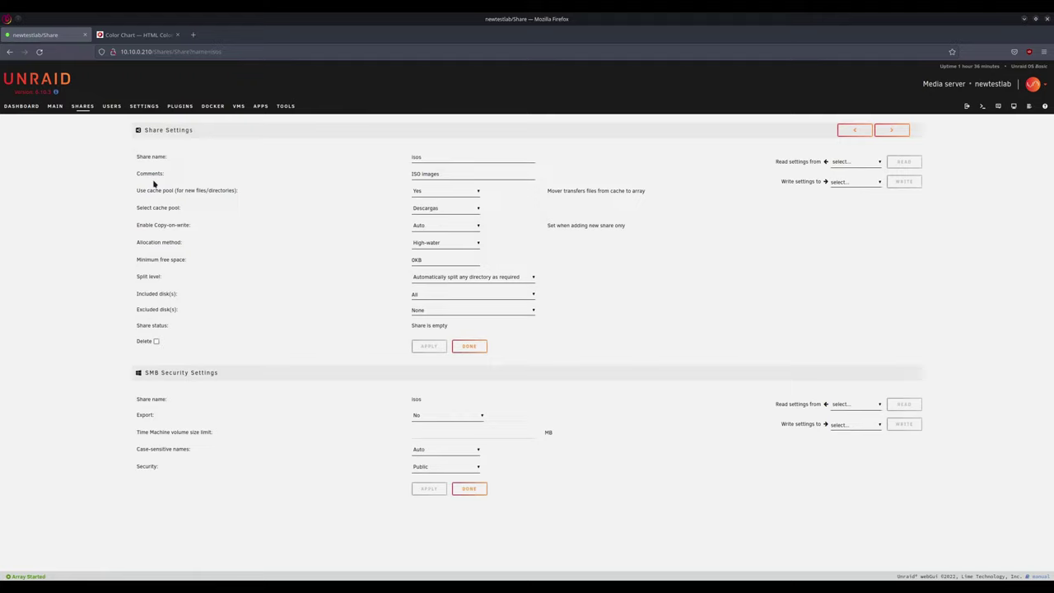
pyautogui.click(473, 208)
pyautogui.click(464, 233)
pyautogui.click(430, 346)
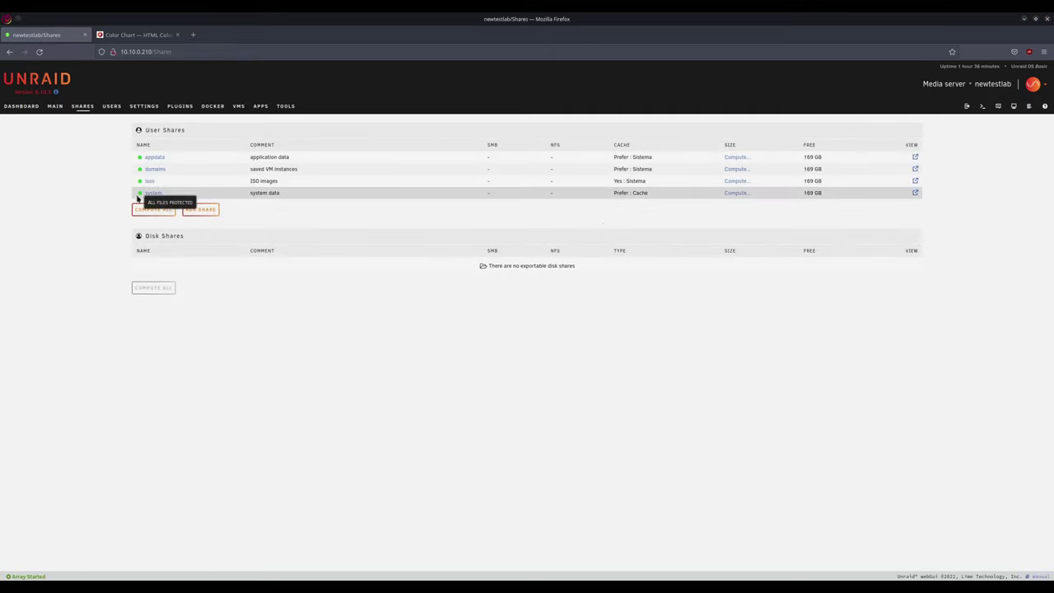
pyautogui.click(154, 193)
pyautogui.click(476, 208)
pyautogui.click(422, 232)
pyautogui.click(435, 348)
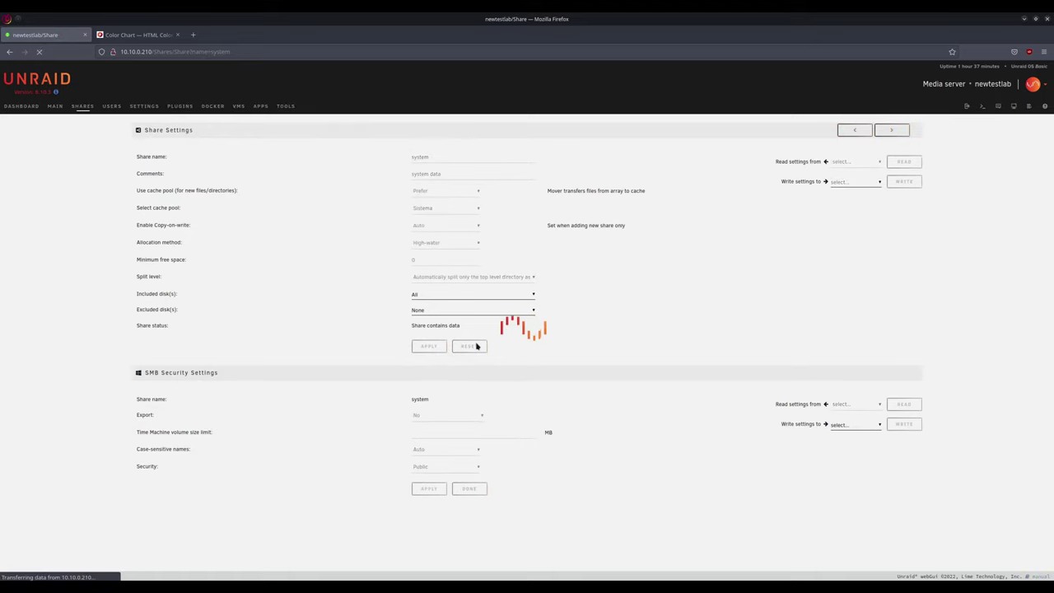
pyautogui.click(469, 346)
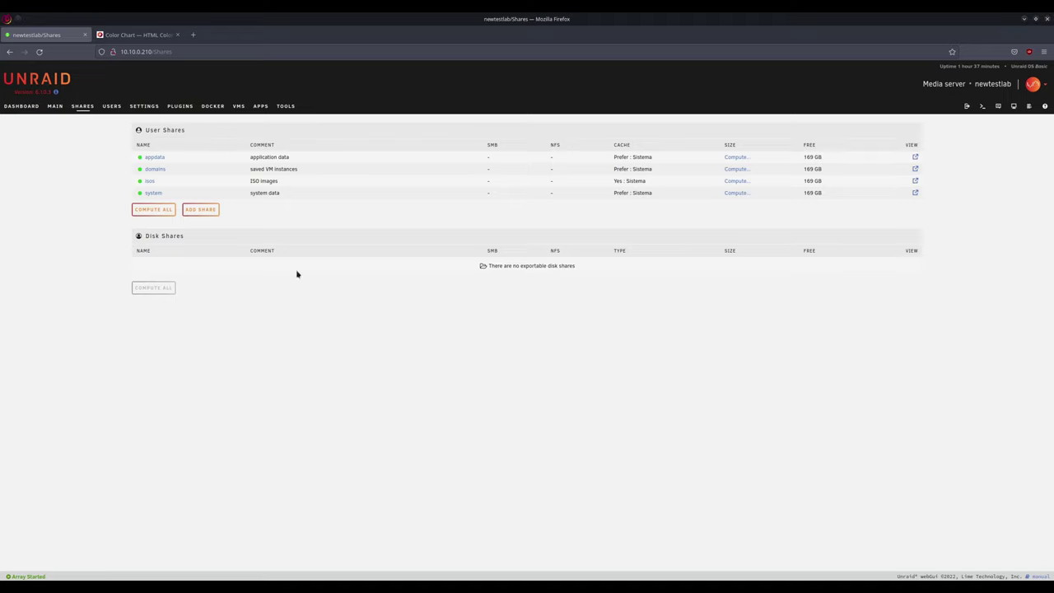
pyautogui.click(203, 211)
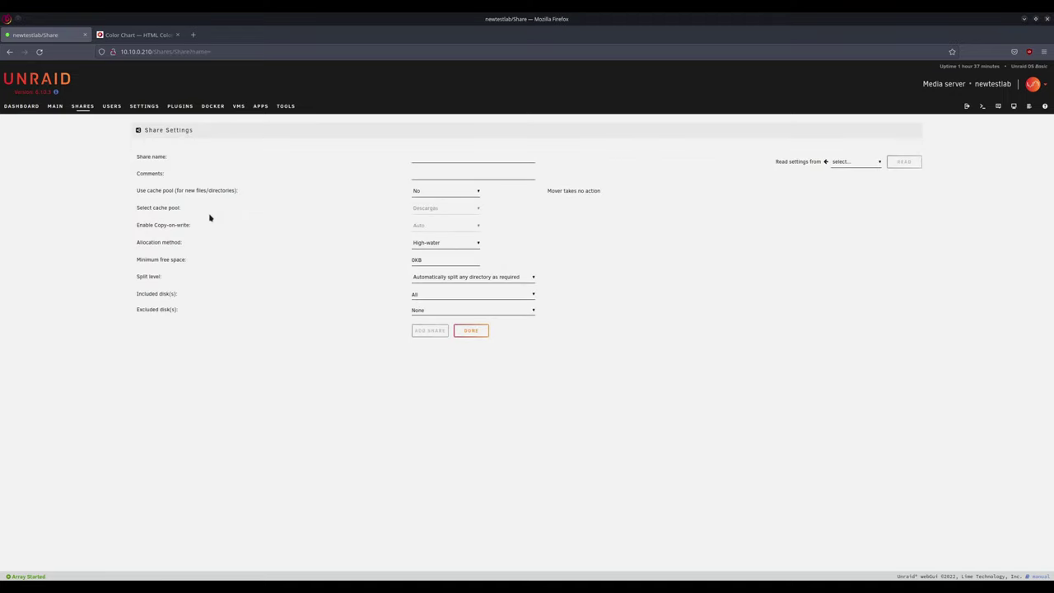
# - Add a share named ISOs-de-linux with Use cache pool left at No
pyautogui.click(435, 158)
pyautogui.write('Multime')
pyautogui.press('BackSpace')
pyautogui.press('BackSpace')
pyautogui.press('BackSpace')
pyautogui.press('BackSpace')
pyautogui.press('BackSpace')
pyautogui.press('BackSpace')
pyautogui.press('BackSpace')
pyautogui.write('2505')
pyautogui.write('-d')
pyautogui.write('e-linux')
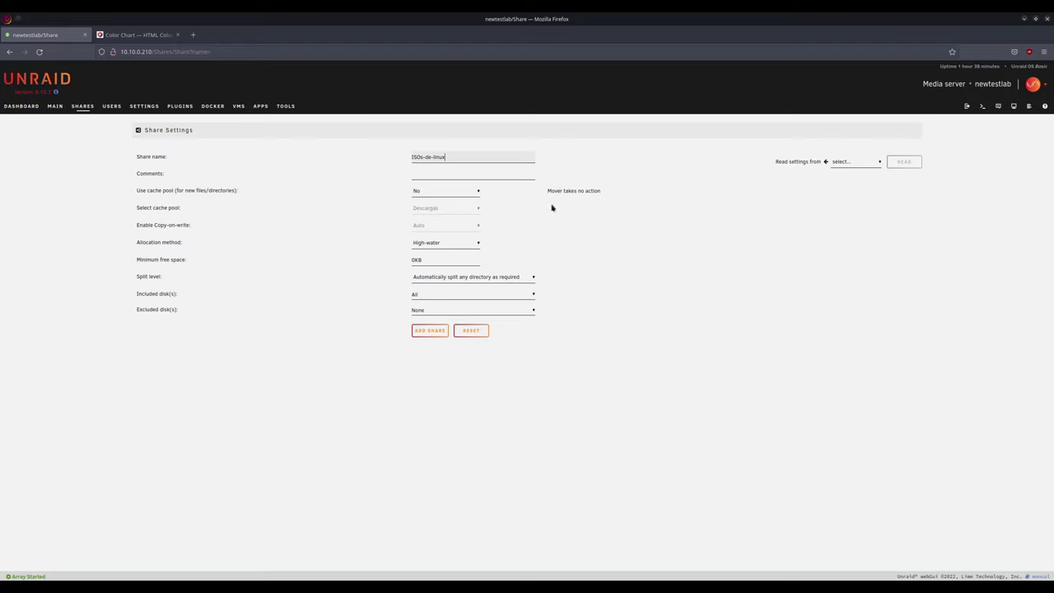
pyautogui.click(426, 332)
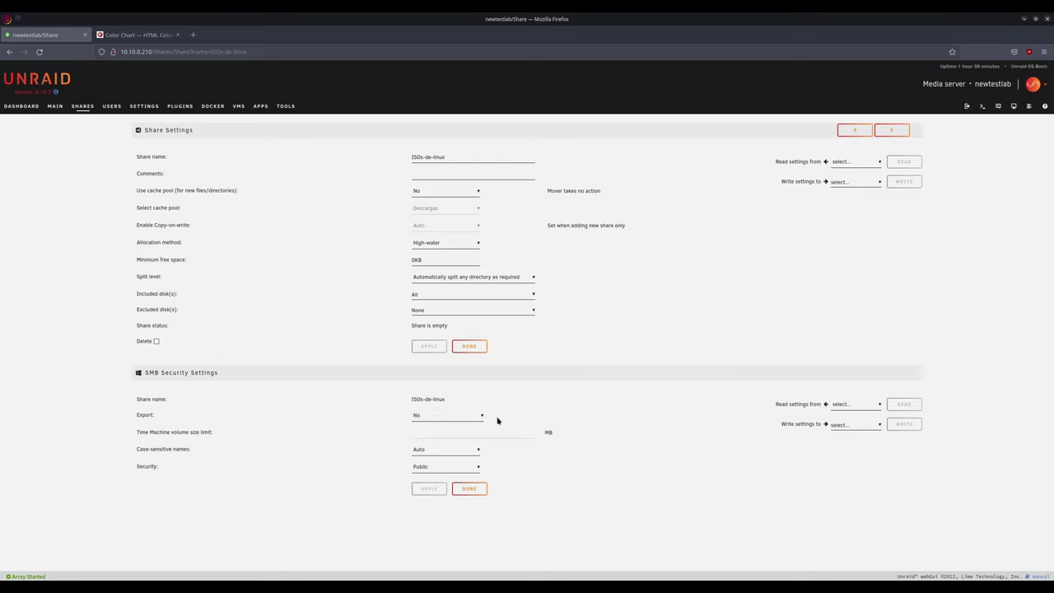
# - Set ISOs-de-linux SMB Export to Yes and Security to Private, and apply
pyautogui.click(482, 418)
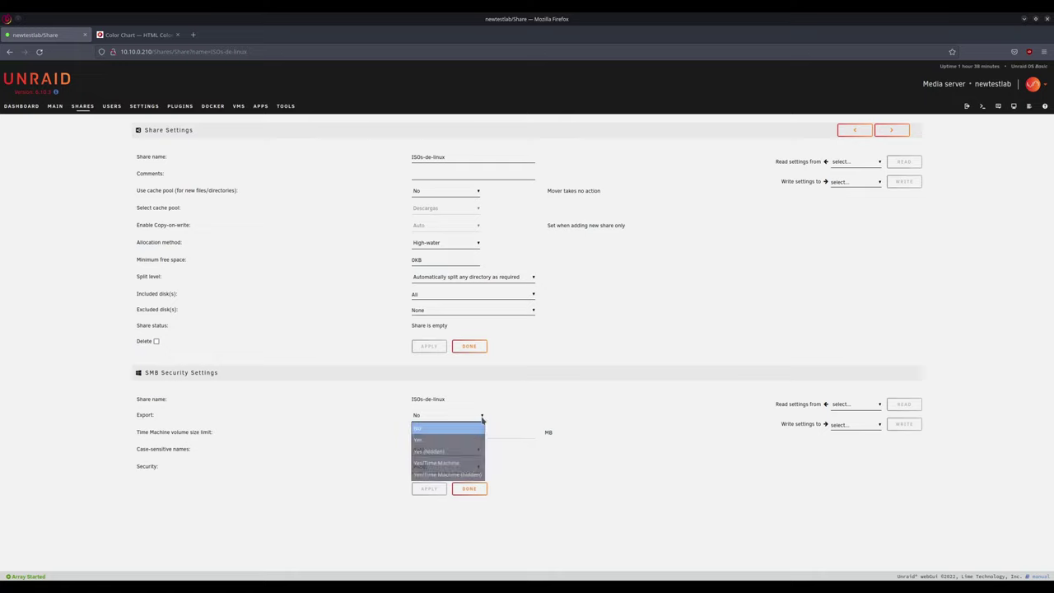
pyautogui.click(424, 443)
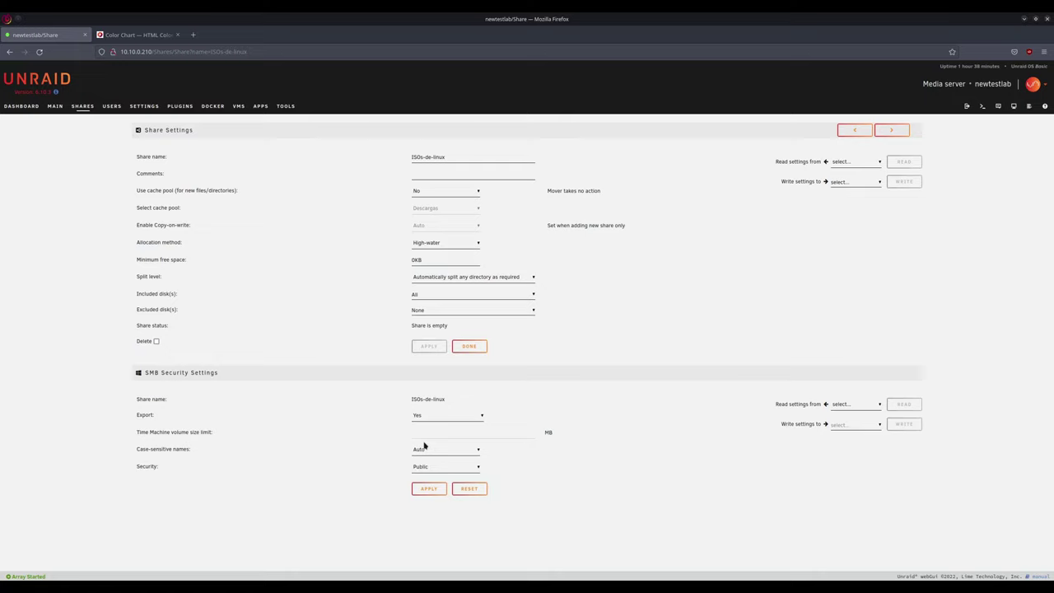
pyautogui.click(477, 469)
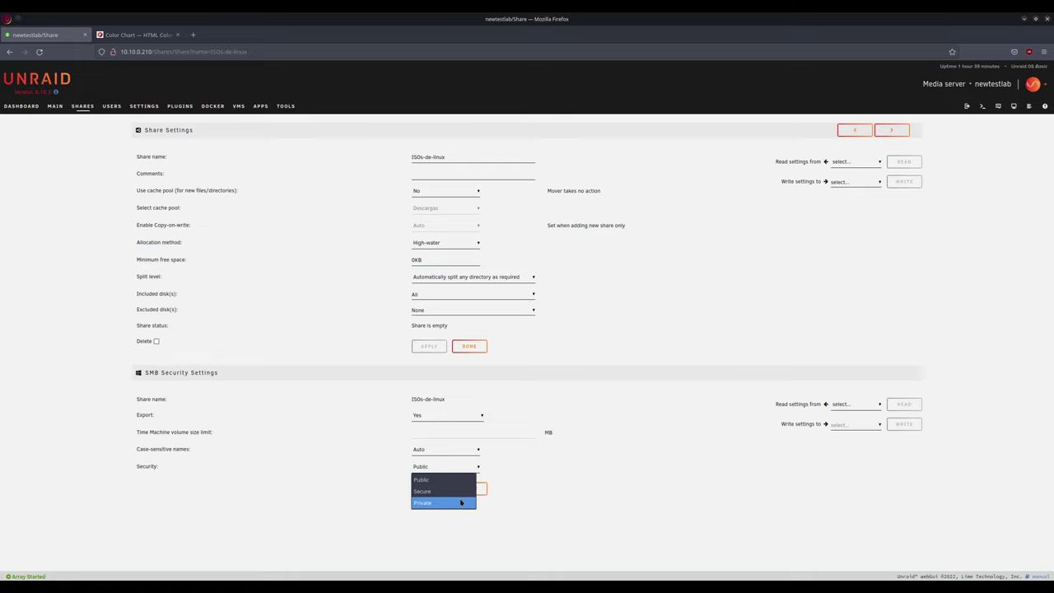
pyautogui.click(461, 503)
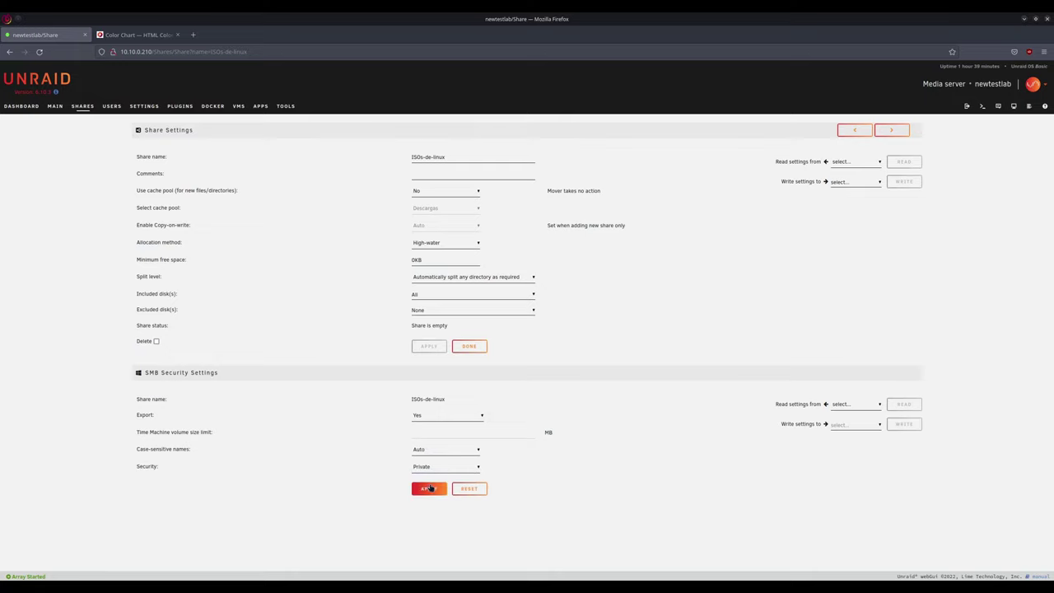
pyautogui.click(428, 489)
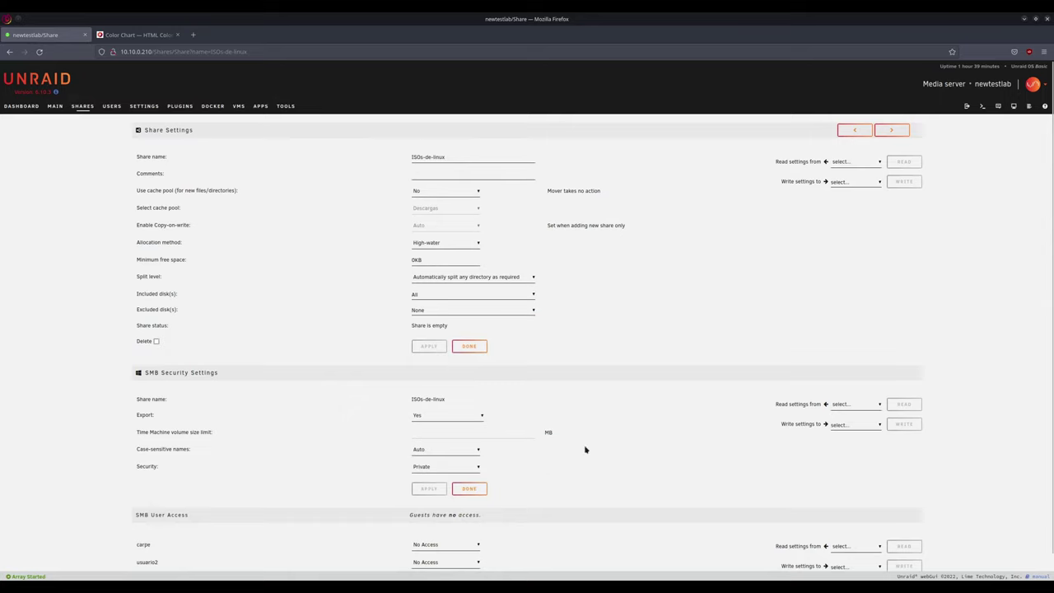
# - Give the first new user Read/Write access to ISOs-de-linux, apply, and finish
pyautogui.scroll(-1, 587, 451)
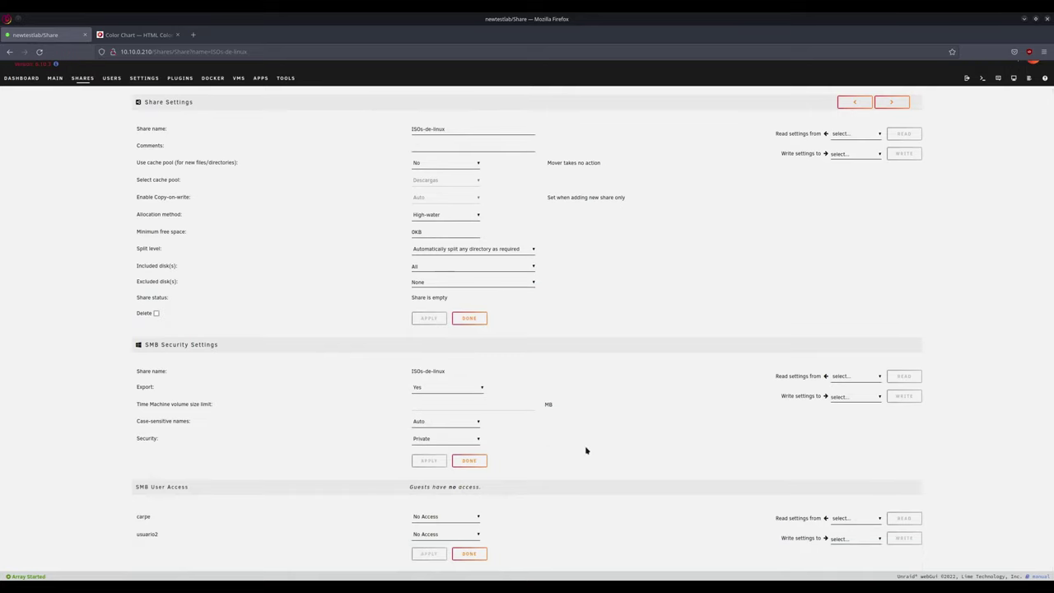
pyautogui.doubleClick(468, 487)
pyautogui.tripleClick(405, 492)
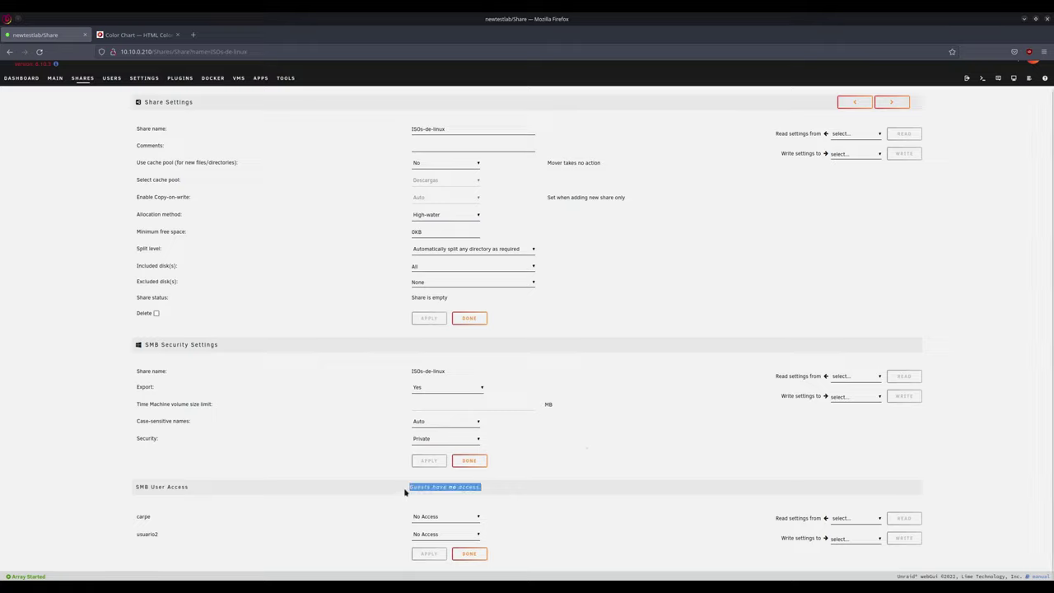
pyautogui.click(544, 492)
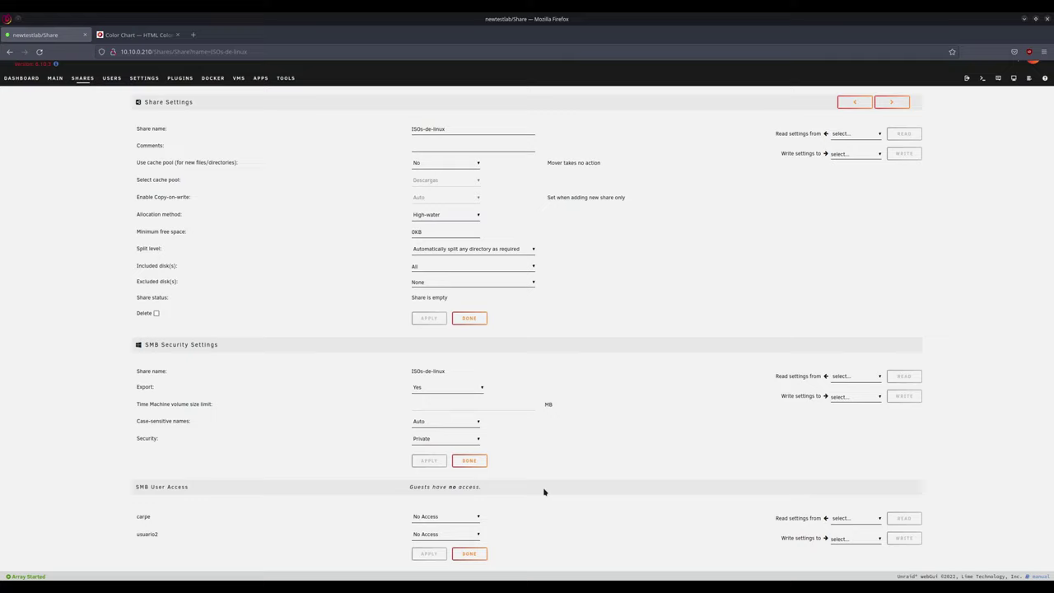
pyautogui.click(472, 519)
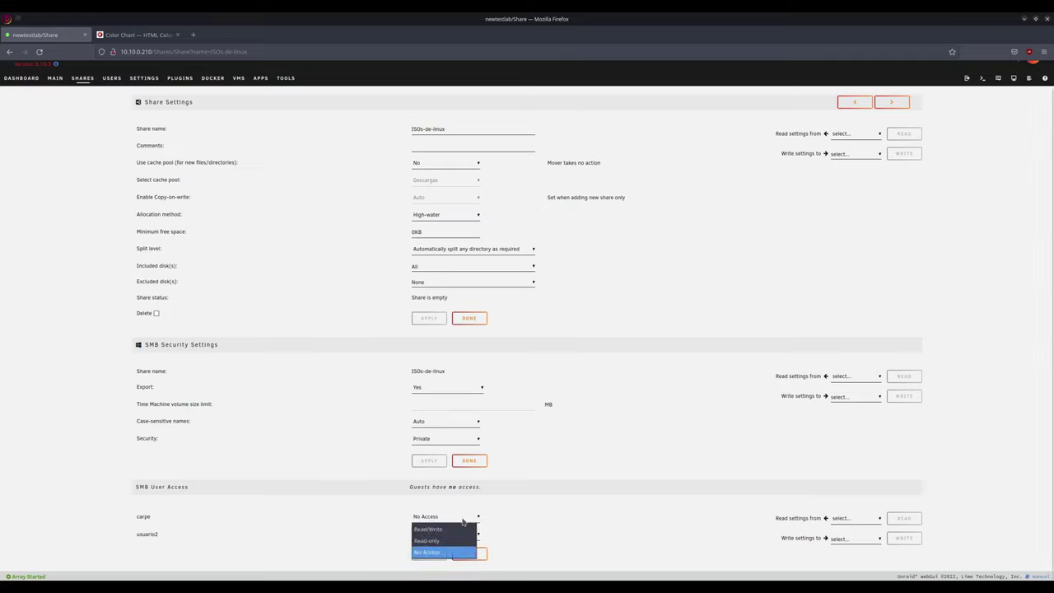
pyautogui.click(453, 530)
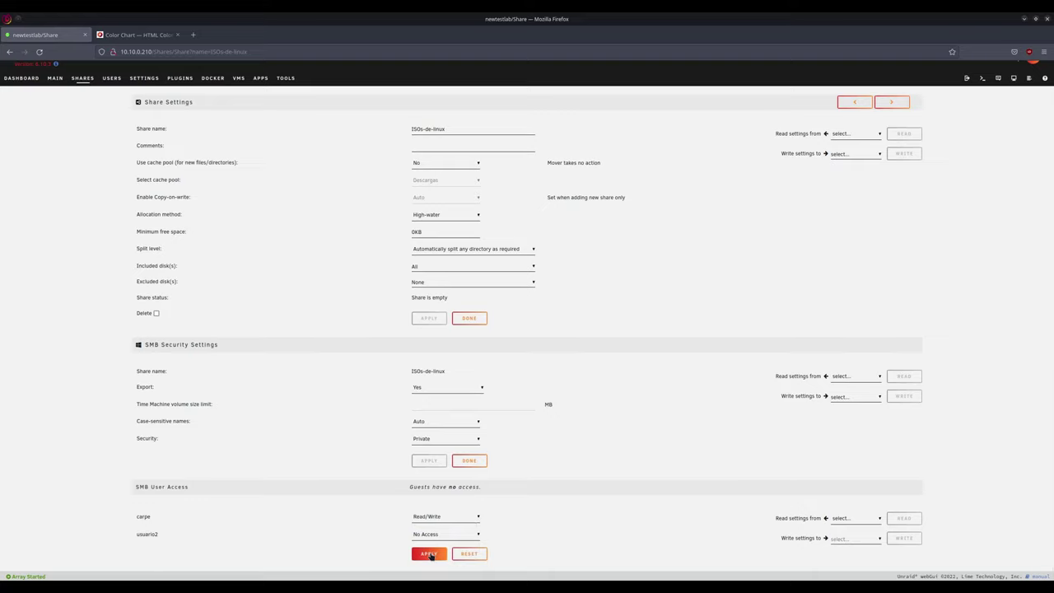
pyautogui.click(430, 554)
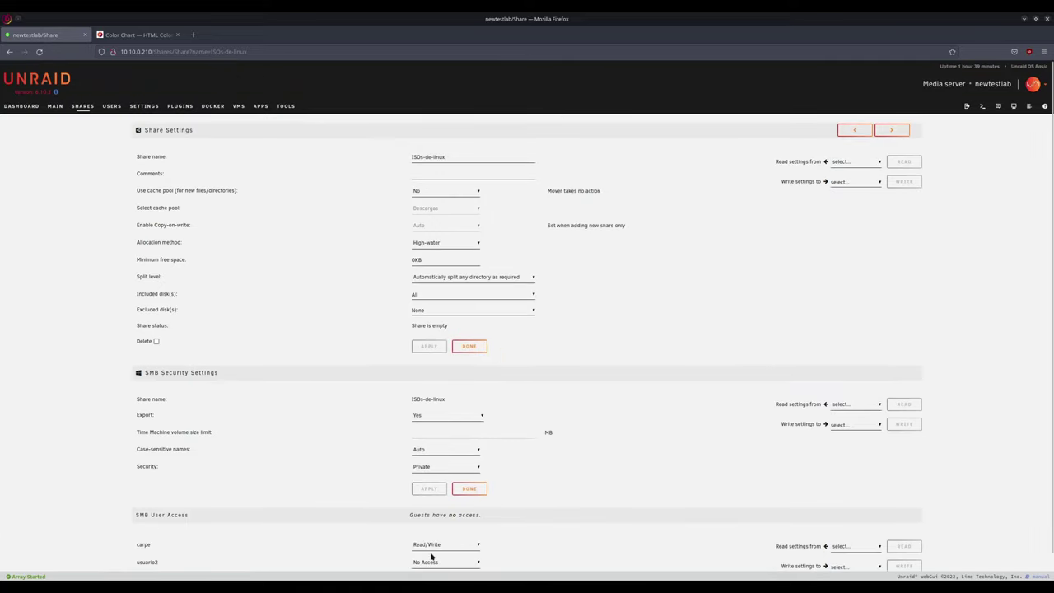
pyautogui.scroll(-2, 618, 470)
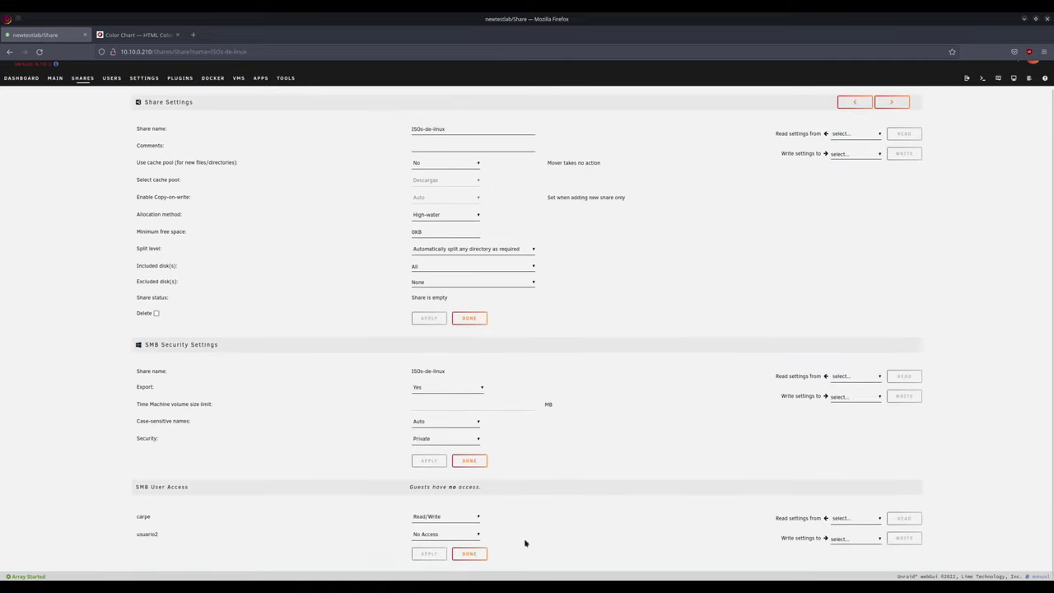
pyautogui.click(482, 556)
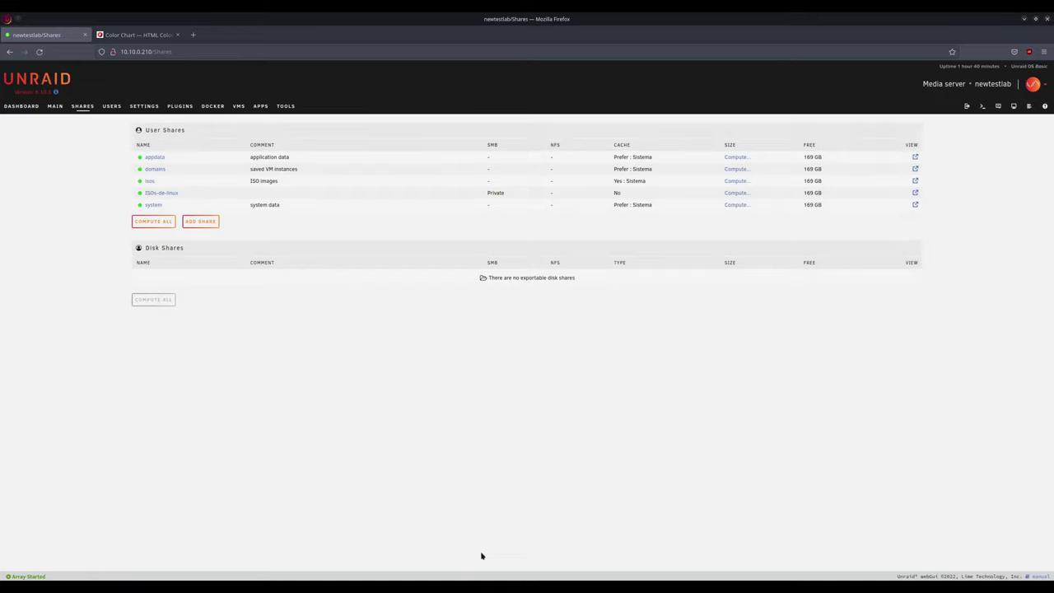
# - Create a torrents share with Use cache pool set to Yes on Descargas
pyautogui.click(204, 226)
pyautogui.click(412, 158)
pyautogui.write('Torrents')
pyautogui.click(453, 191)
pyautogui.click(461, 215)
pyautogui.press('Return')
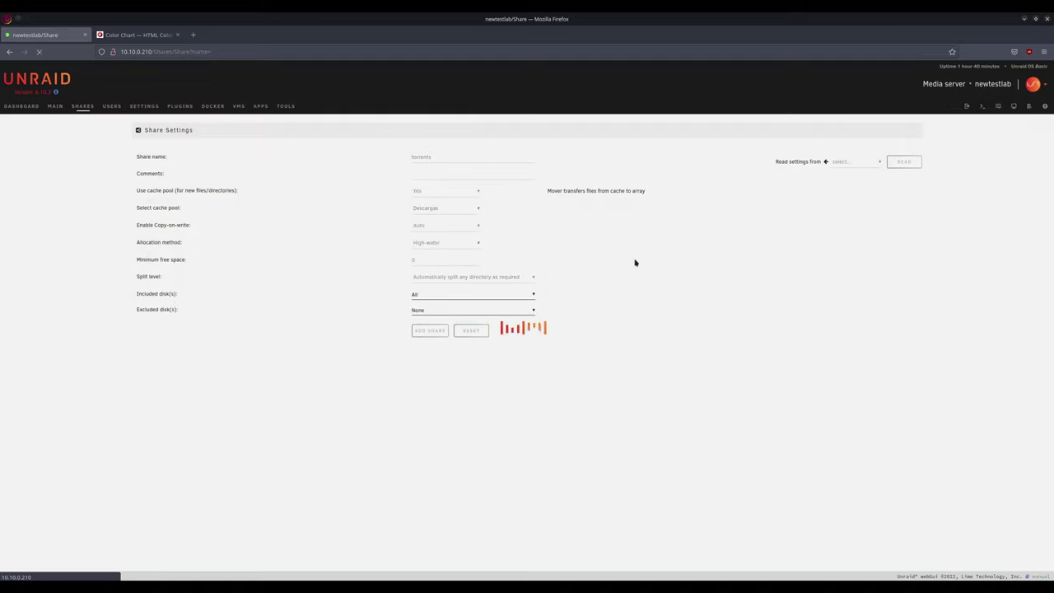
# - Export the torrents share over SMB with Private security and finish
pyautogui.click(445, 416)
pyautogui.click(432, 430)
pyautogui.click(437, 466)
pyautogui.click(432, 496)
pyautogui.click(429, 488)
pyautogui.scroll(-1, 466, 544)
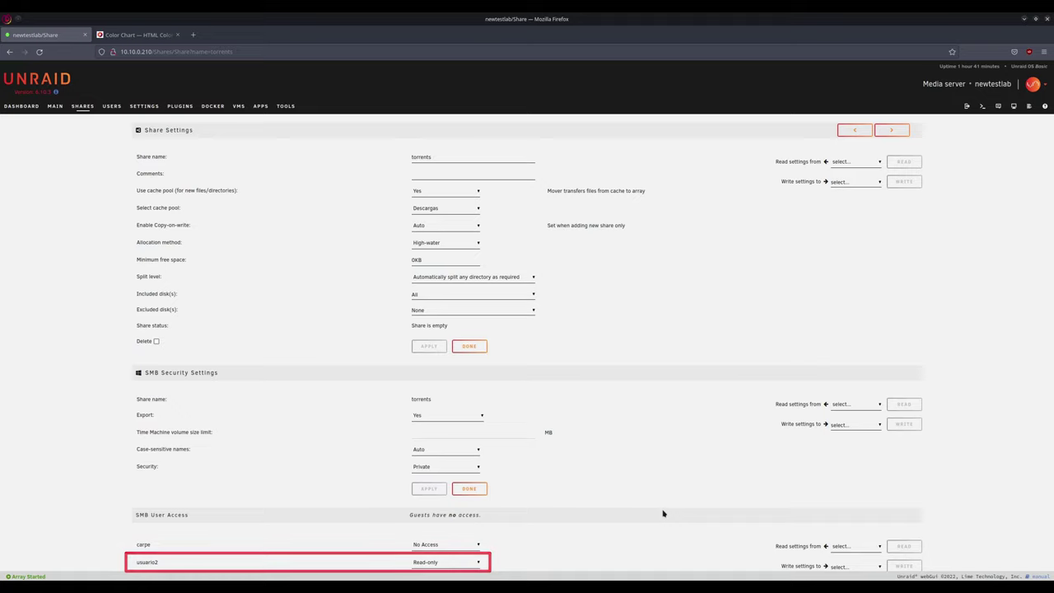
pyautogui.click(466, 346)
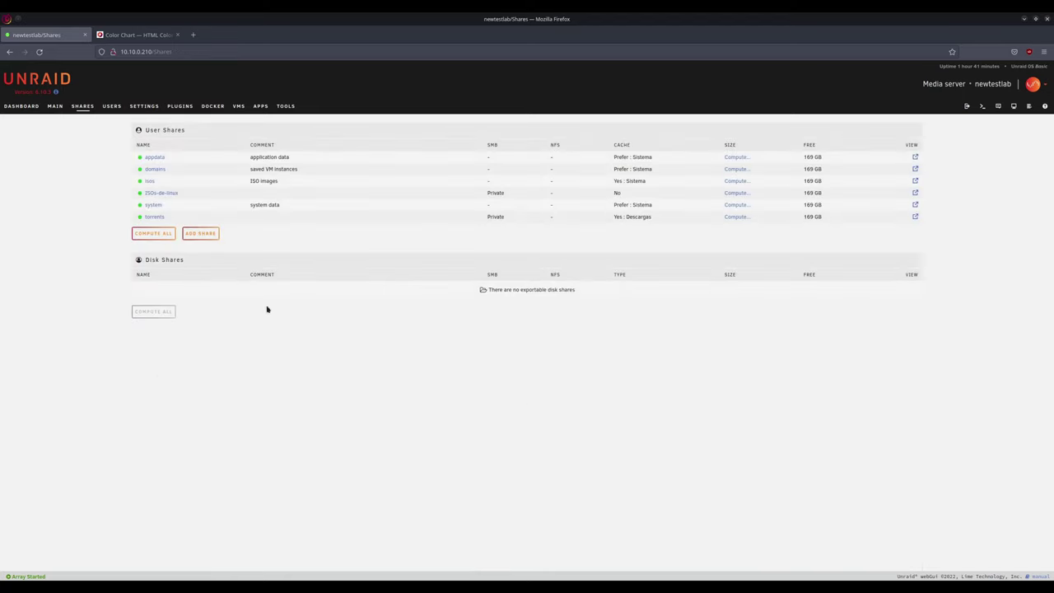
# - Create the uncached backups share and give usuario2 Read/Write access
pyautogui.click(202, 235)
pyautogui.click(441, 153)
pyautogui.write('backups')
pyautogui.press('Return')
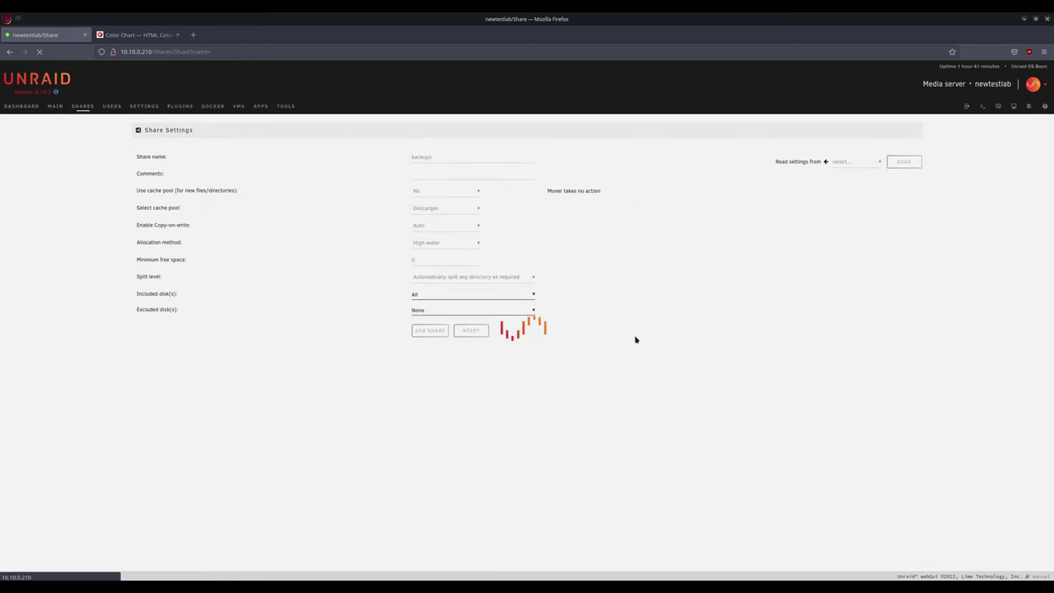
pyautogui.scroll(-1, 620, 473)
pyautogui.click(445, 561)
pyautogui.click(437, 570)
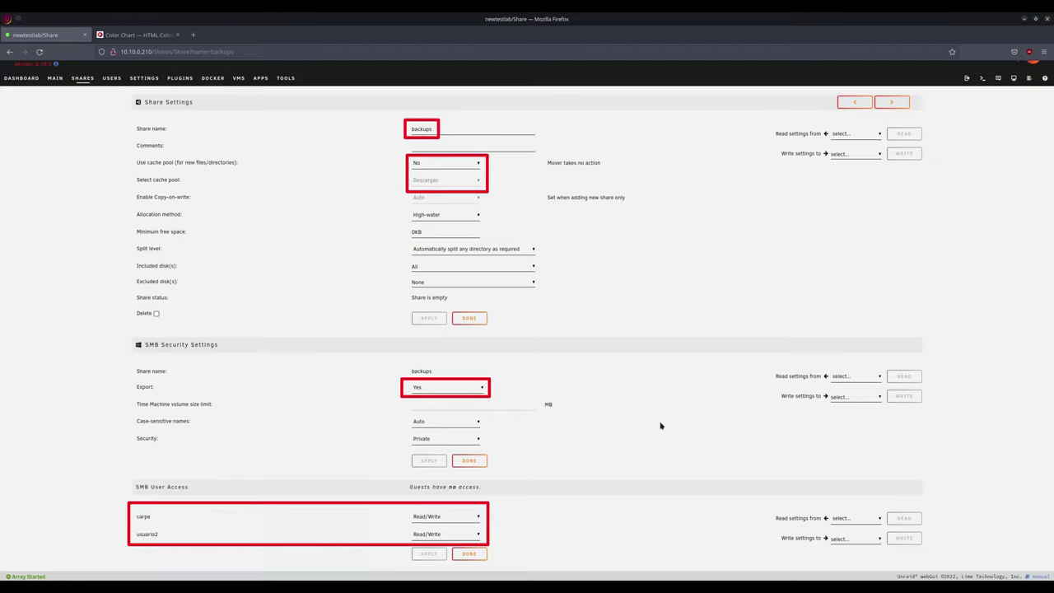
pyautogui.click(470, 318)
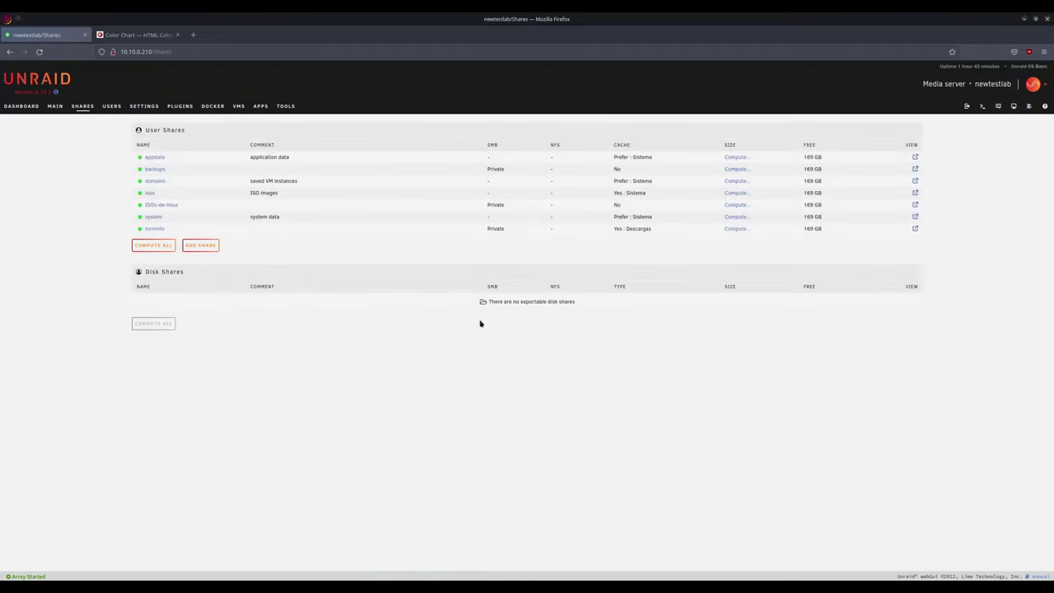
# - Create the uncached cosascarpe share, exported over SMB with Public security
pyautogui.click(201, 247)
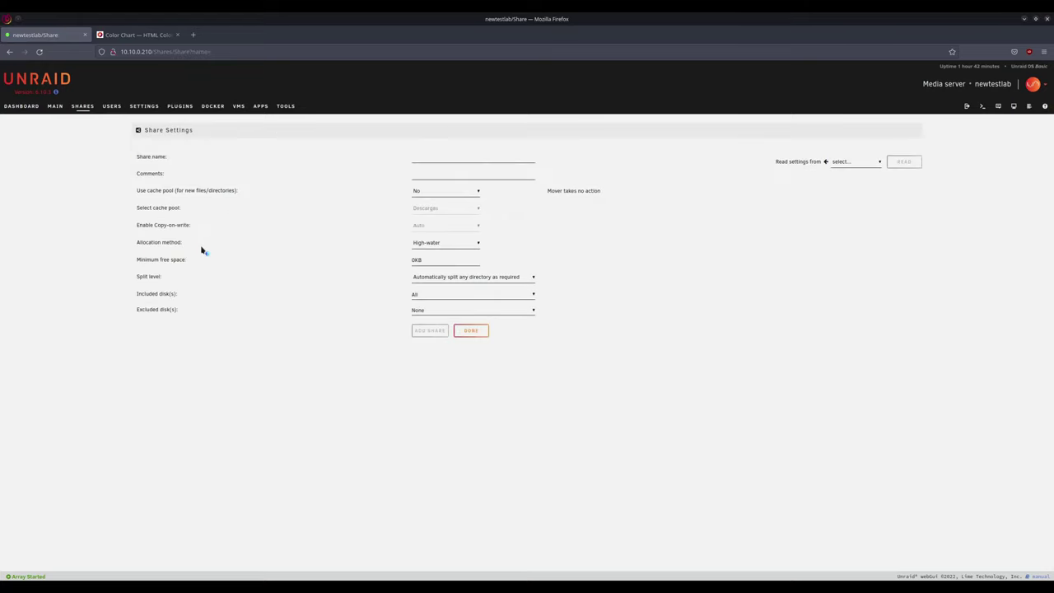
pyautogui.write('cosascarpe')
pyautogui.click(429, 332)
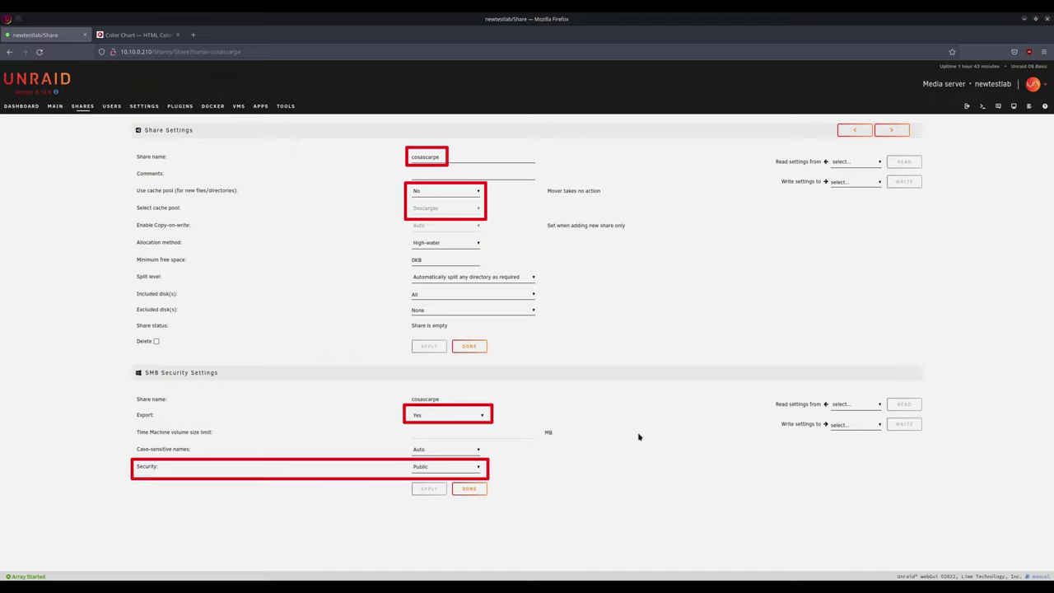
pyautogui.click(471, 346)
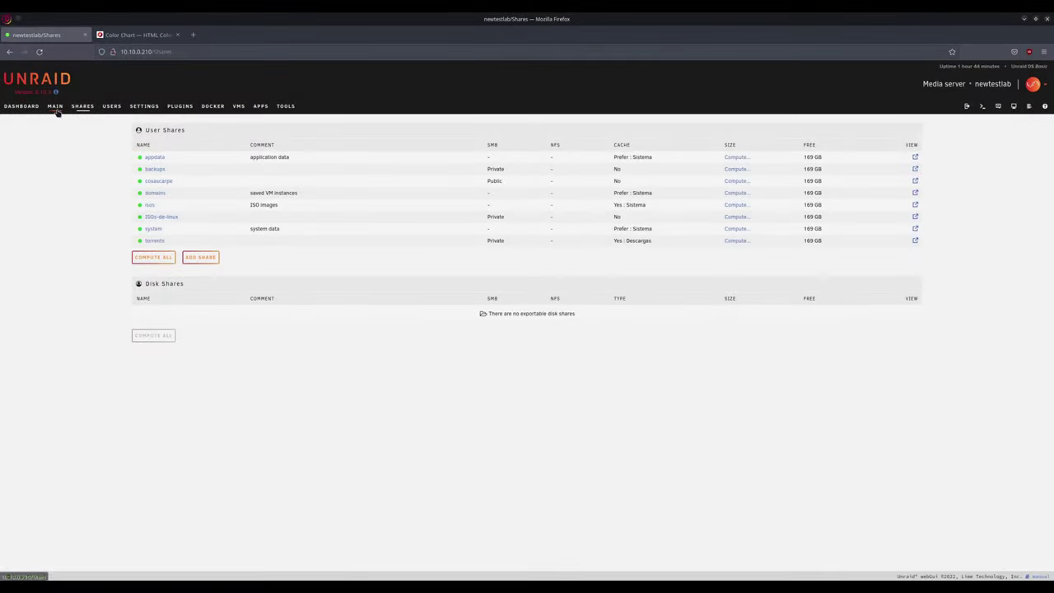
# - From the Main tab, follow the parity check Schedule link to the Scheduler page
pyautogui.click(56, 107)
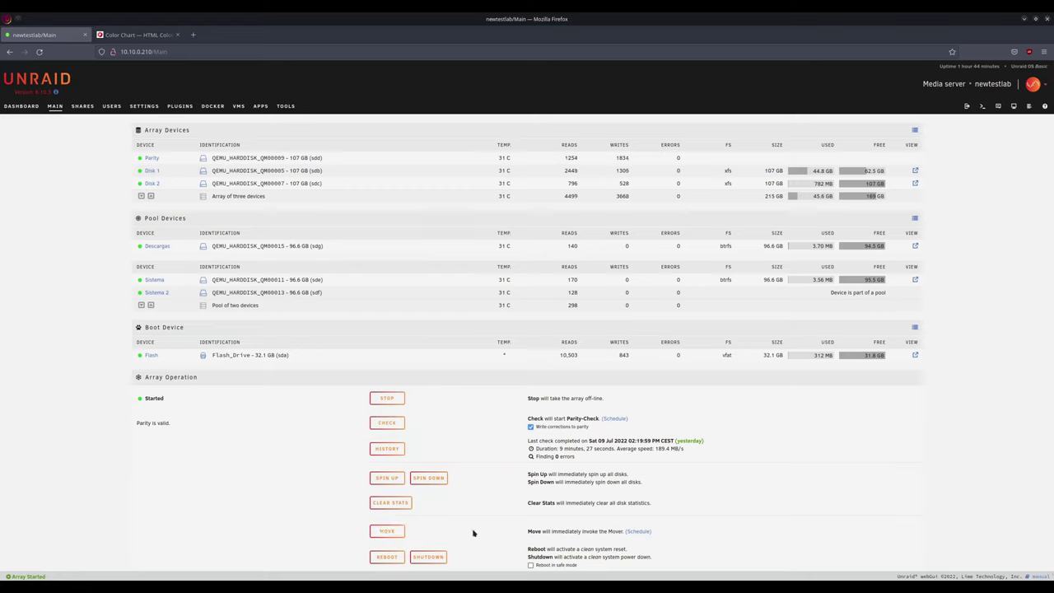
pyautogui.click(616, 419)
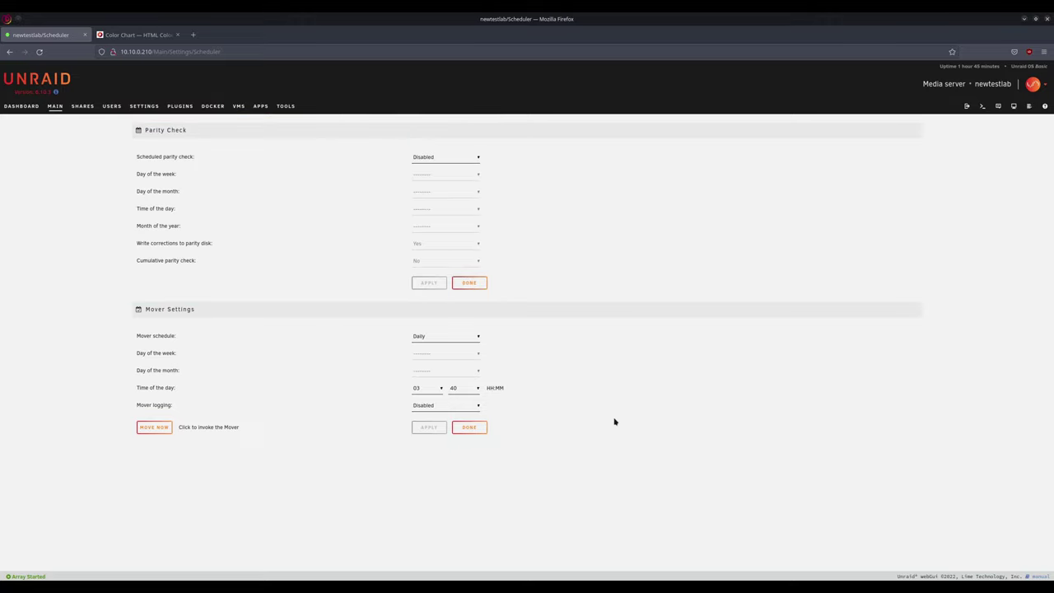
# - Schedule parity checks monthly at 00:00 without writing corrections
pyautogui.click(439, 156)
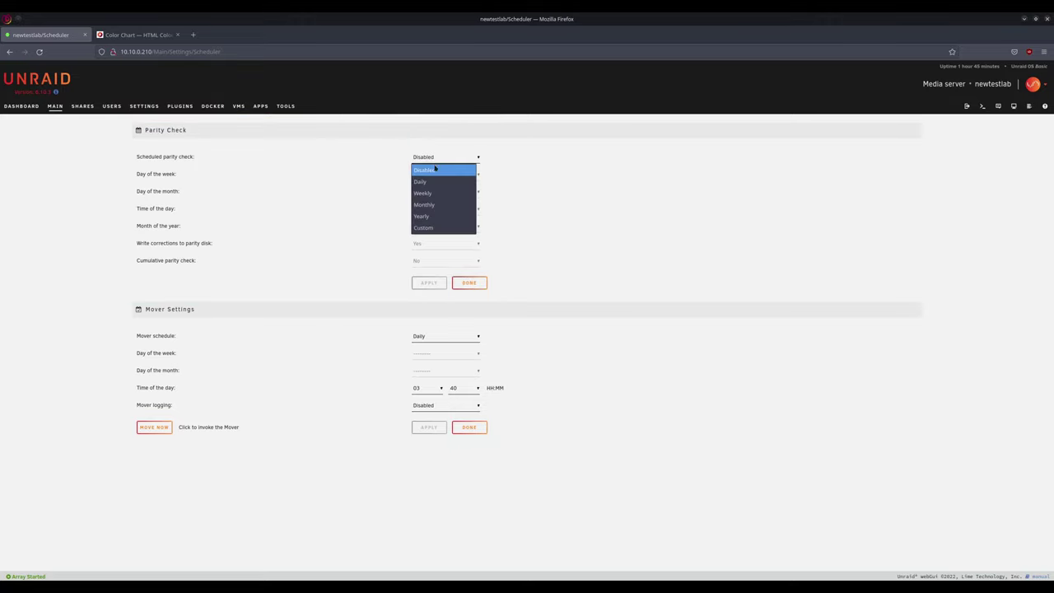
pyautogui.click(458, 205)
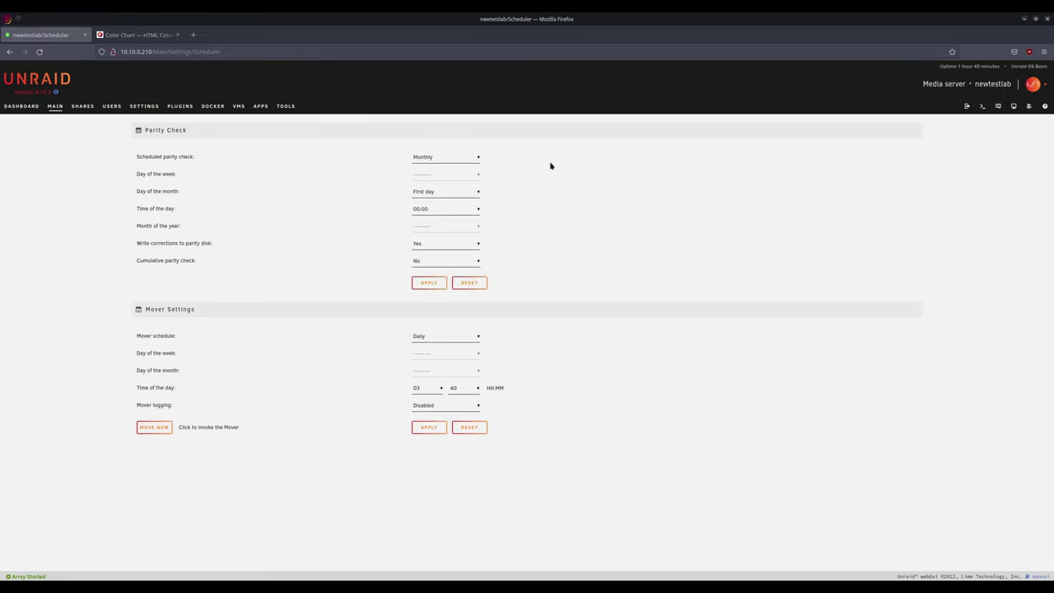
pyautogui.click(477, 211)
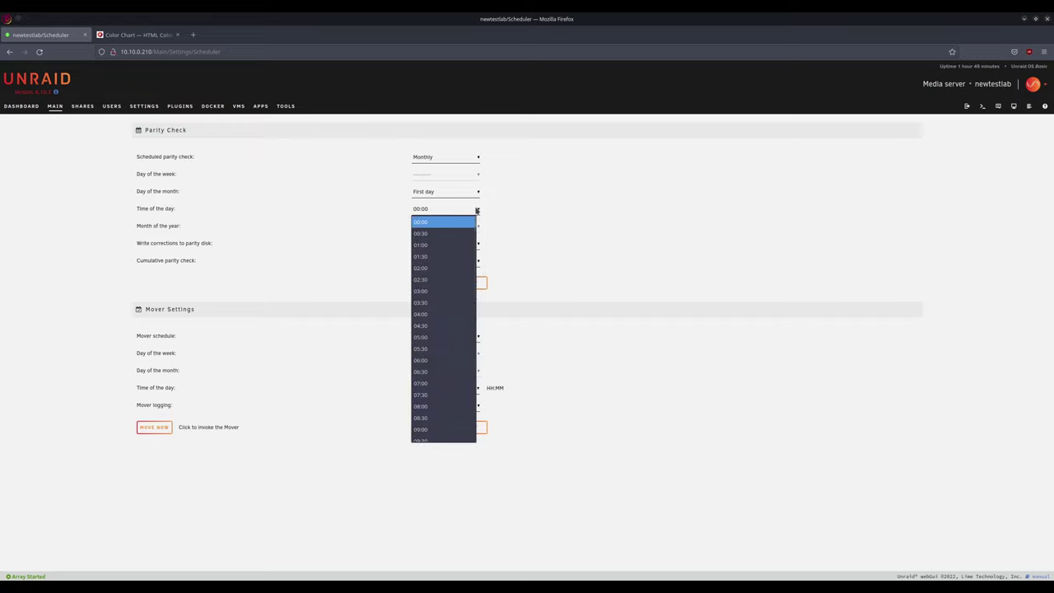
pyautogui.click(557, 190)
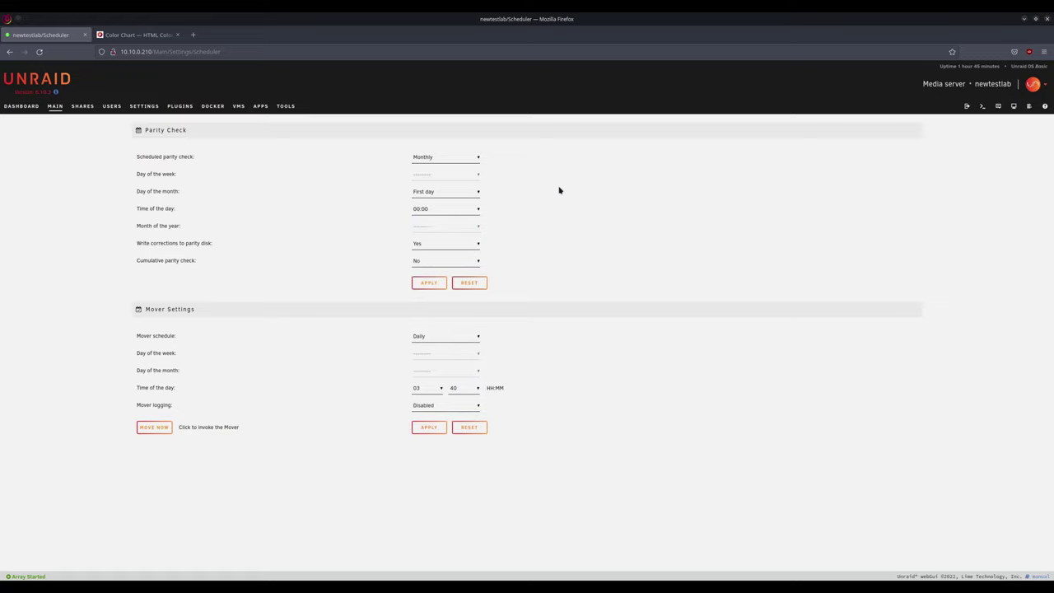
pyautogui.click(475, 244)
pyautogui.click(437, 269)
# - Turn on cumulative parity checking with a 12-hour accumulation duration
pyautogui.click(475, 265)
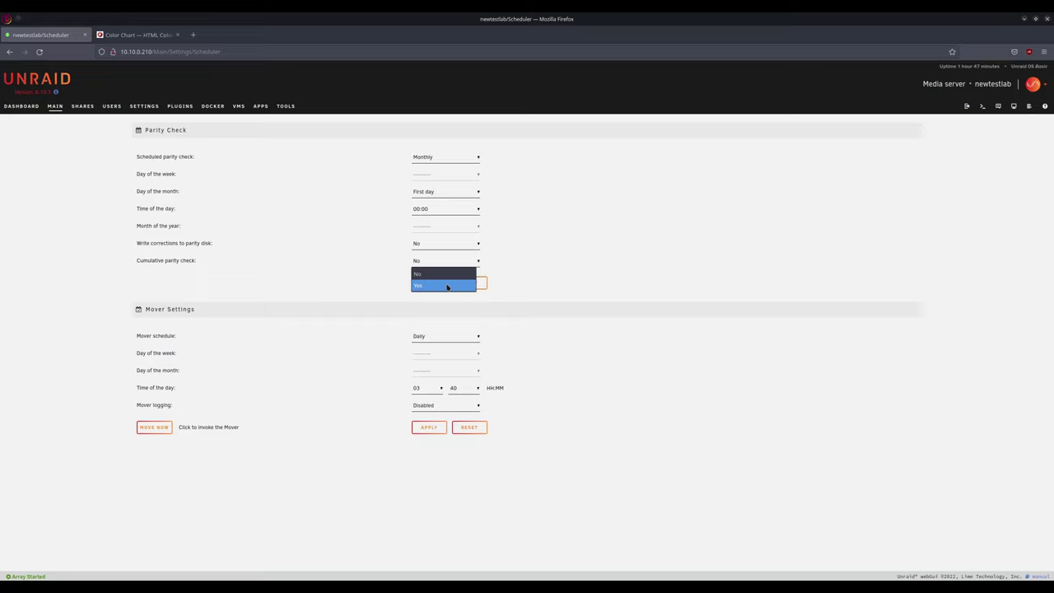
pyautogui.click(447, 286)
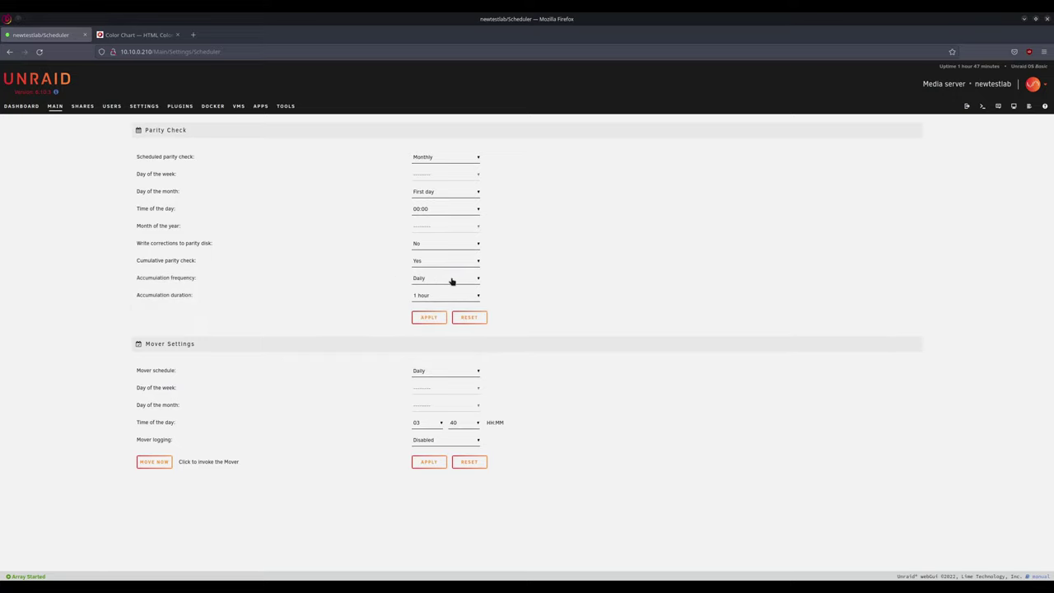
pyautogui.click(472, 298)
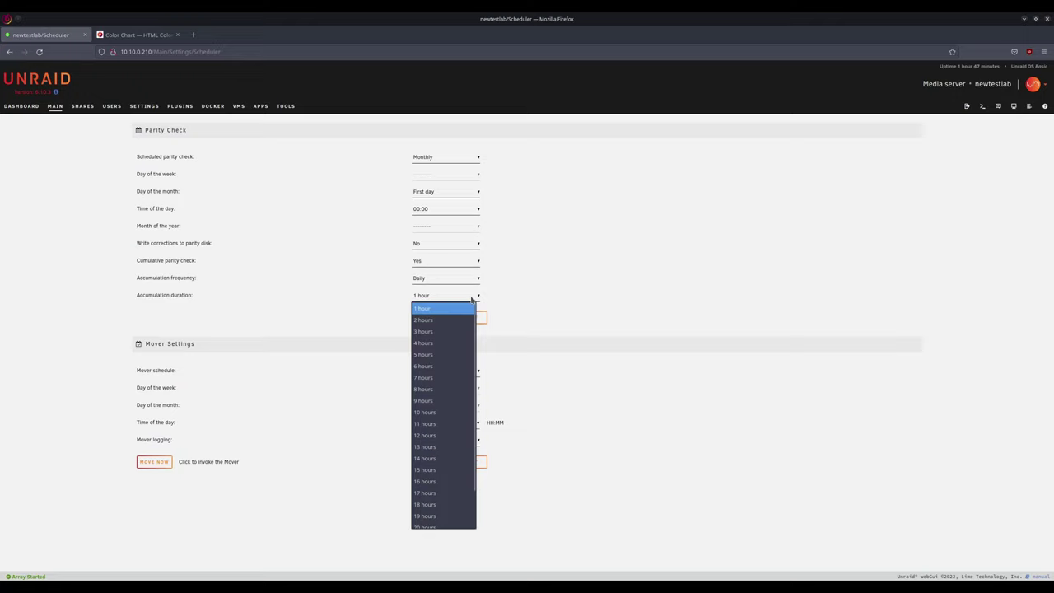
pyautogui.click(453, 434)
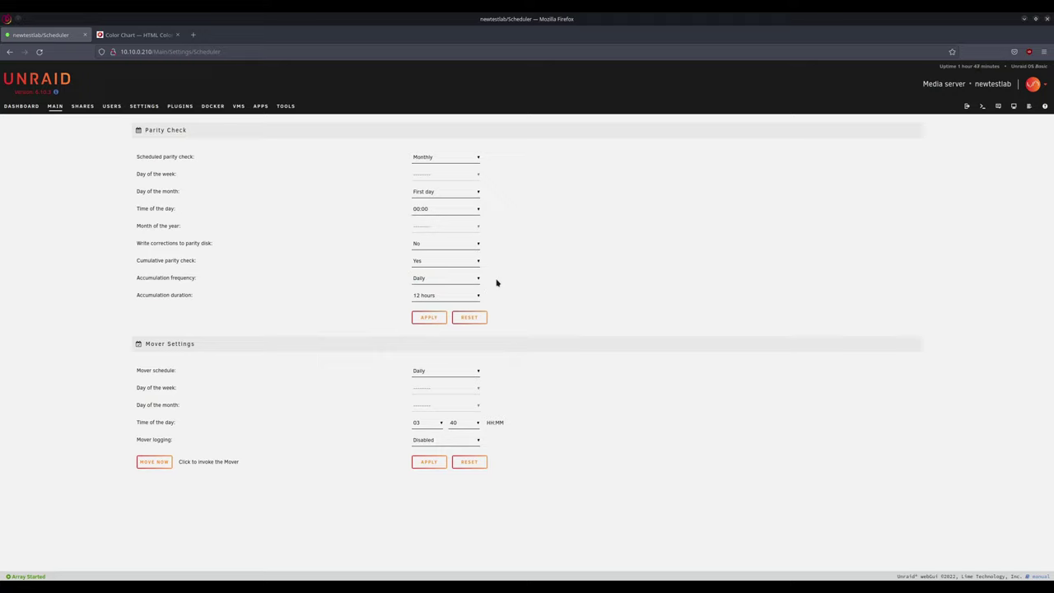
pyautogui.click(473, 282)
pyautogui.click(498, 278)
# - Set cumulative parity check to No, schedule the daily mover at 01:00, and apply
pyautogui.click(476, 265)
pyautogui.click(445, 280)
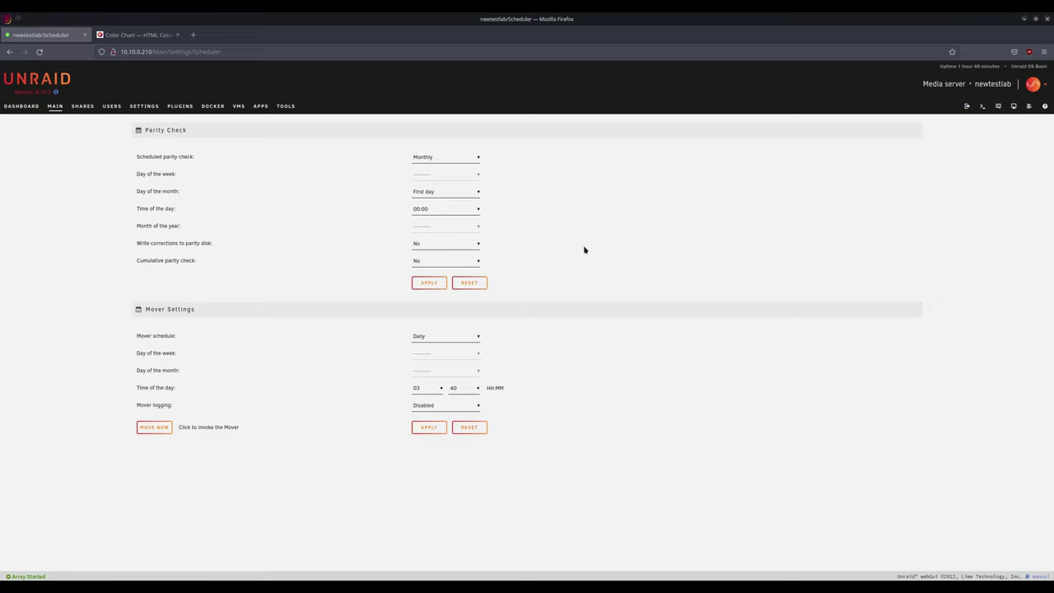
pyautogui.click(441, 387)
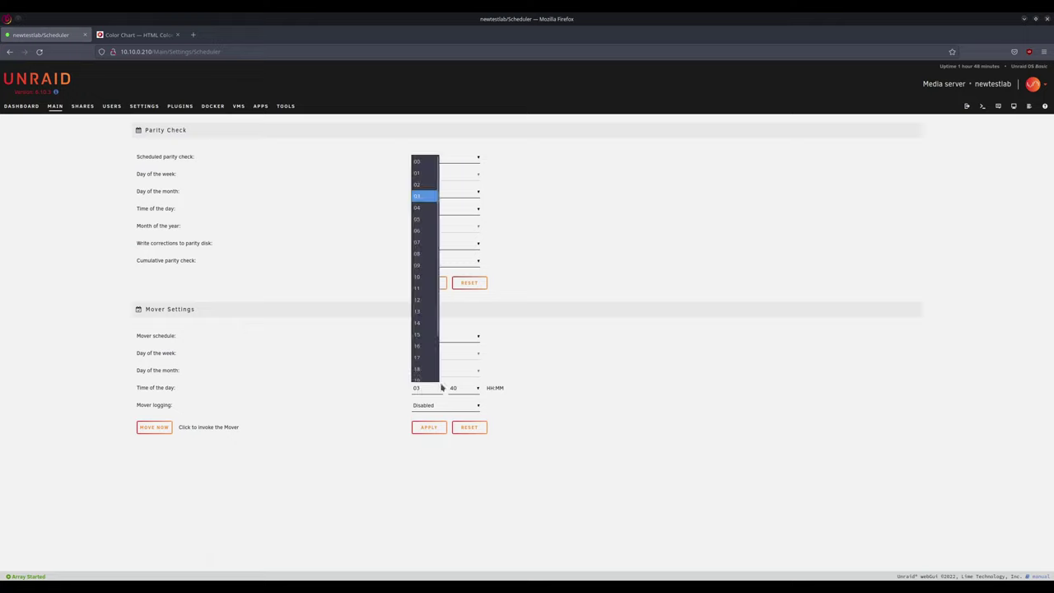
pyautogui.click(418, 168)
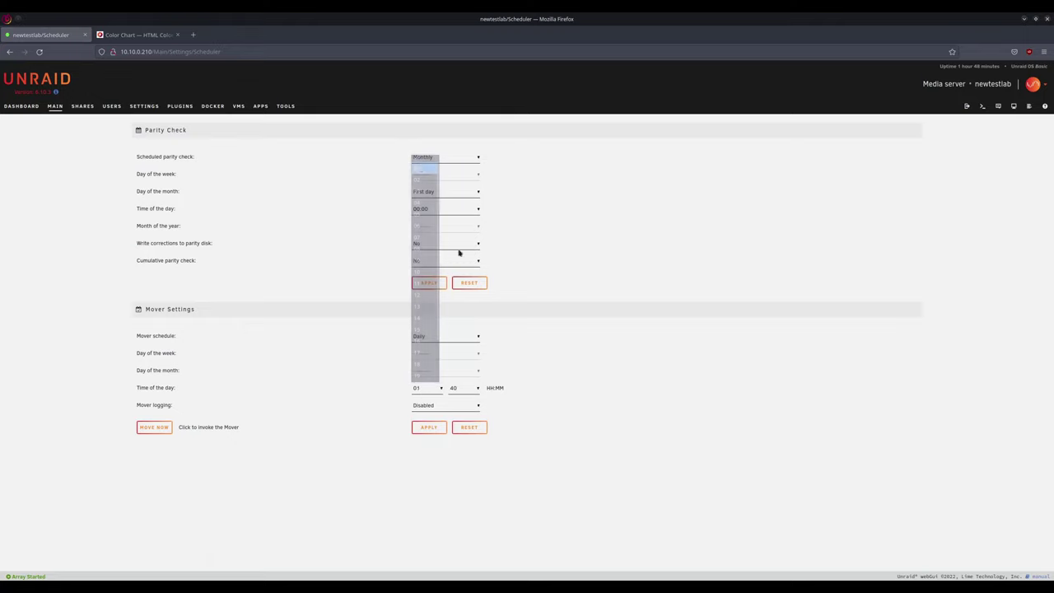
pyautogui.click(466, 392)
pyautogui.click(466, 402)
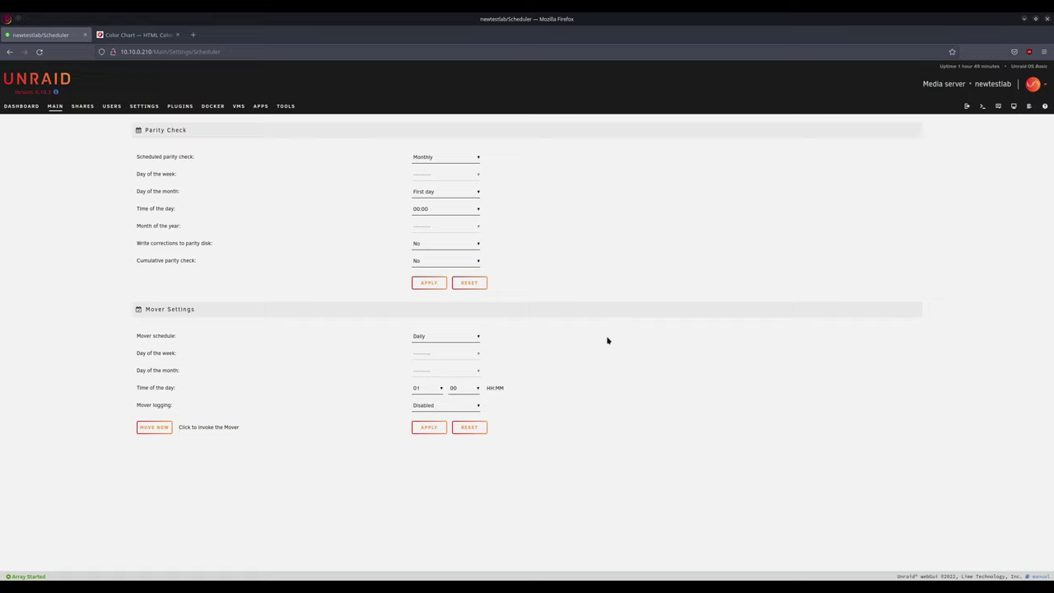
pyautogui.click(428, 428)
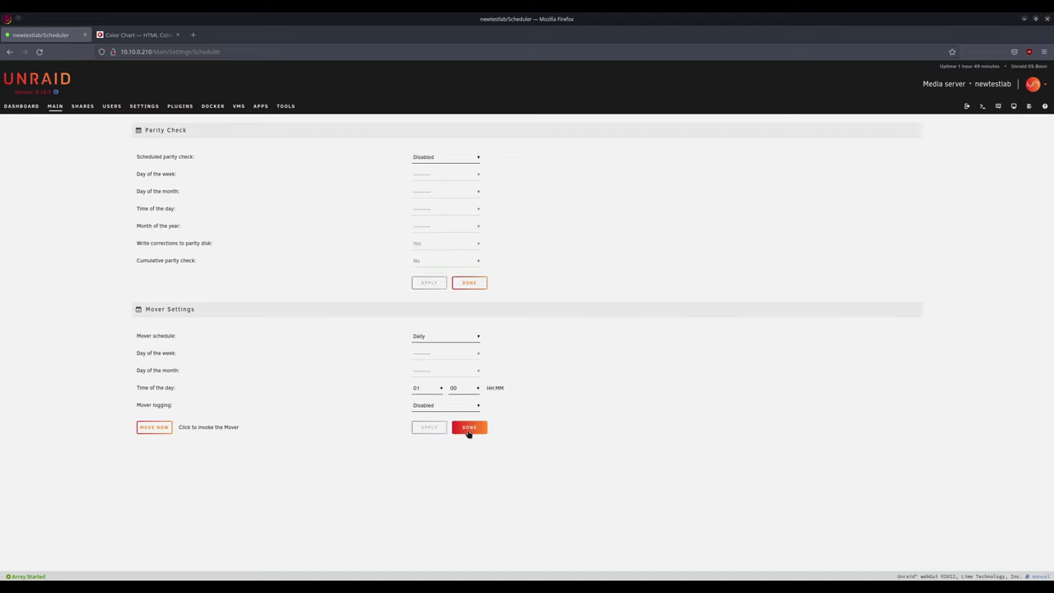
pyautogui.click(469, 429)
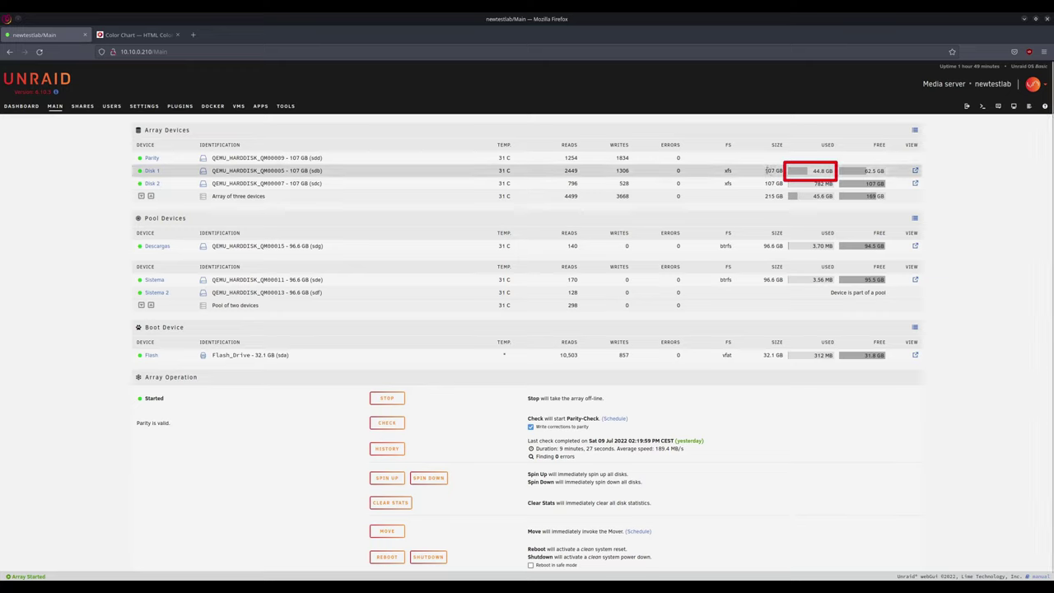
# - Highlight Disk 1's 44.8 GB used space, then go to the Shares list
pyautogui.moveTo(766, 171); pyautogui.dragTo(837, 171)
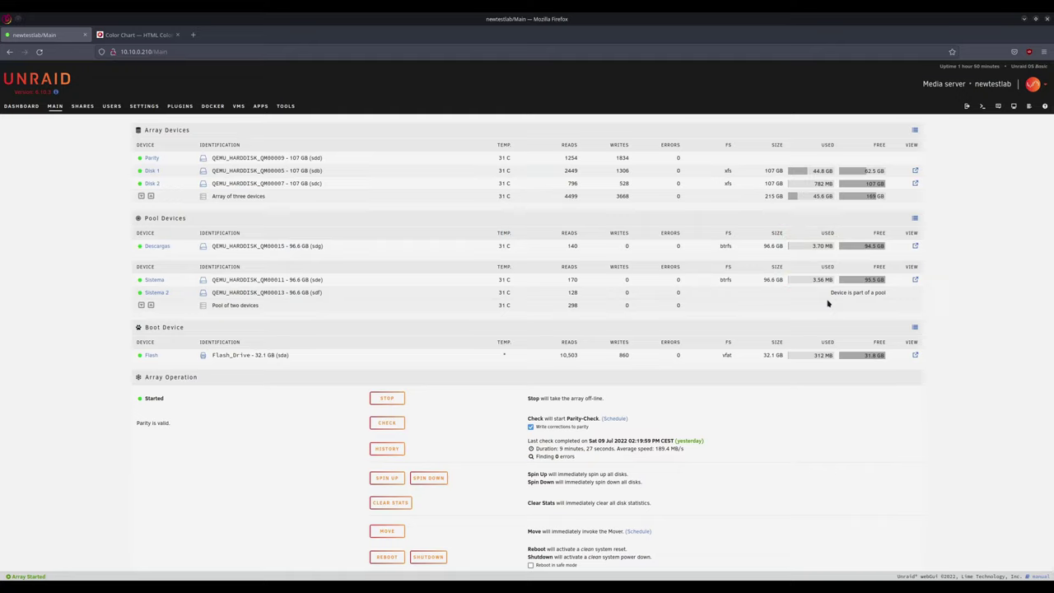
pyautogui.click(83, 107)
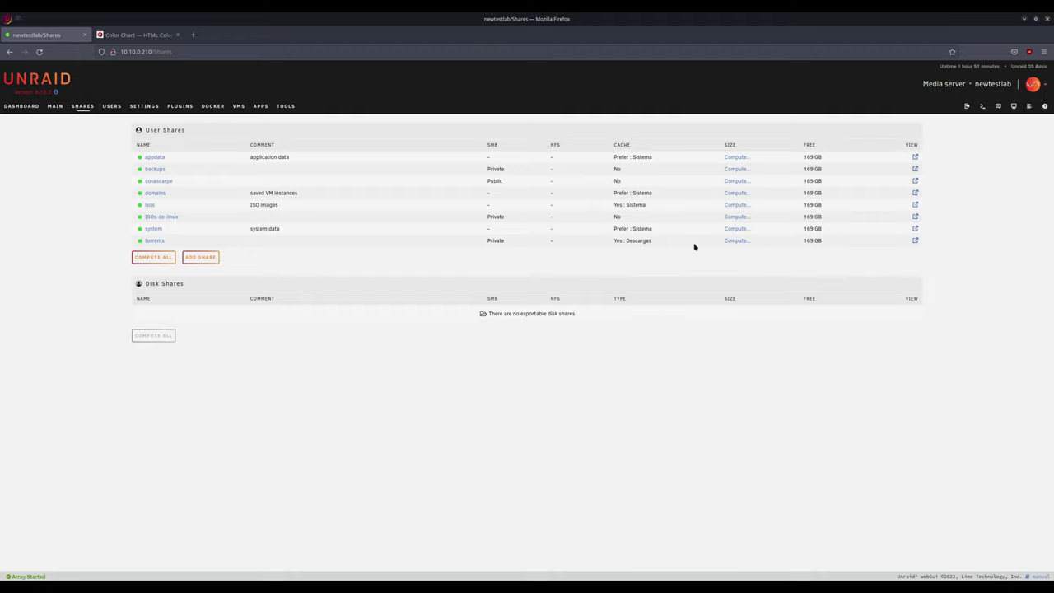
# - Compute the system share's size (44.0 GB on Disk 1), then go to Settings
pyautogui.click(736, 228)
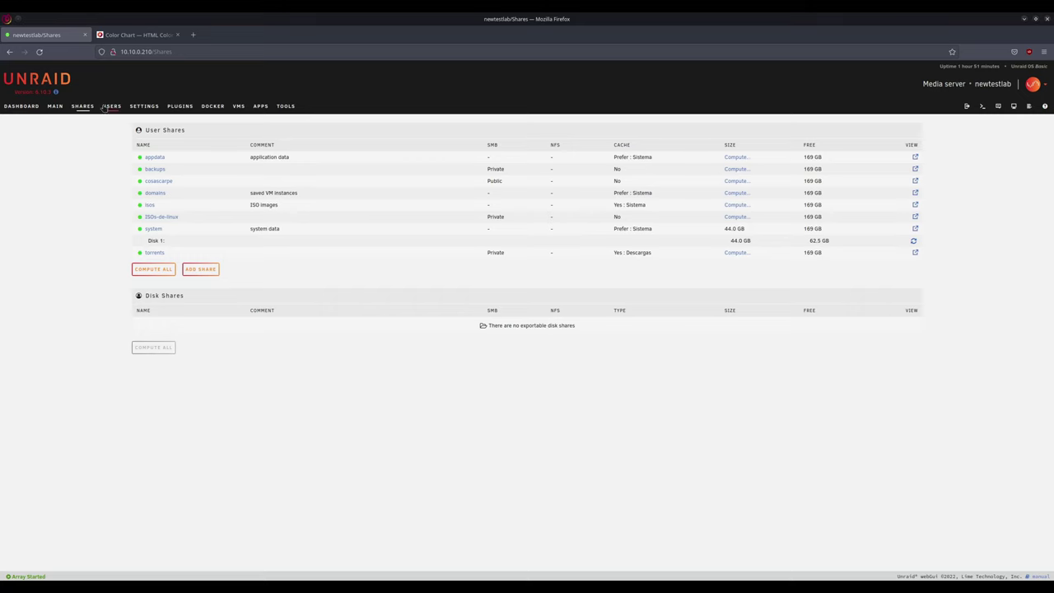
pyautogui.click(144, 106)
# - Set Enable Docker to No and apply the change
pyautogui.click(291, 162)
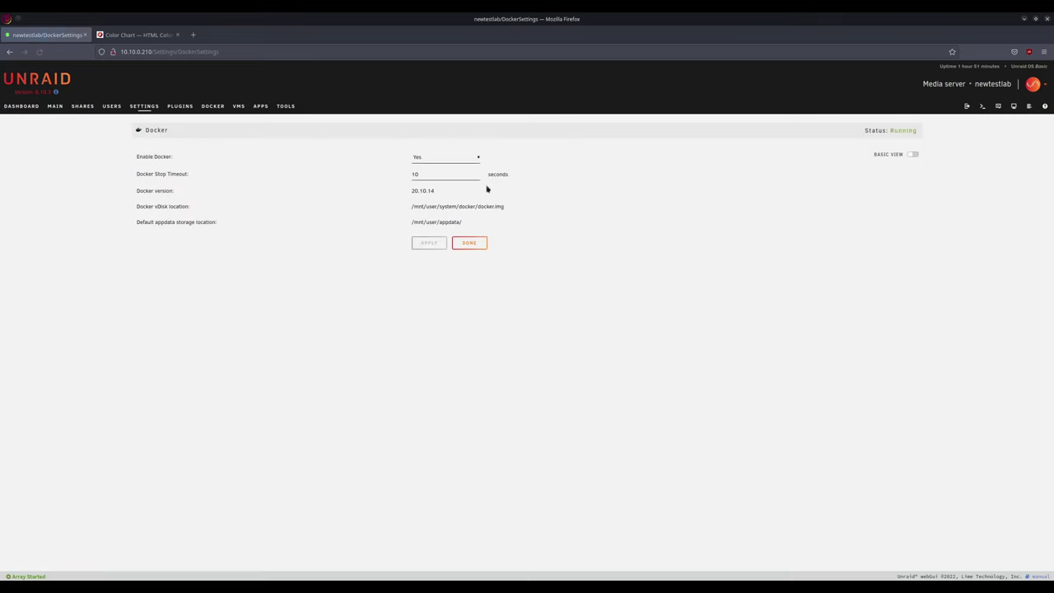
pyautogui.click(445, 160)
pyautogui.click(418, 170)
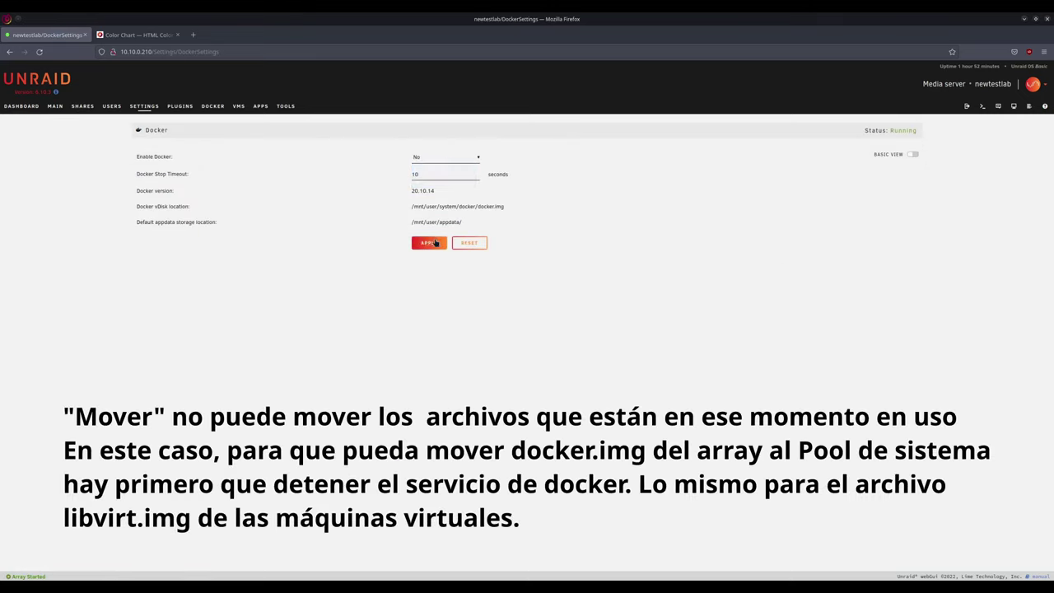
pyautogui.click(429, 243)
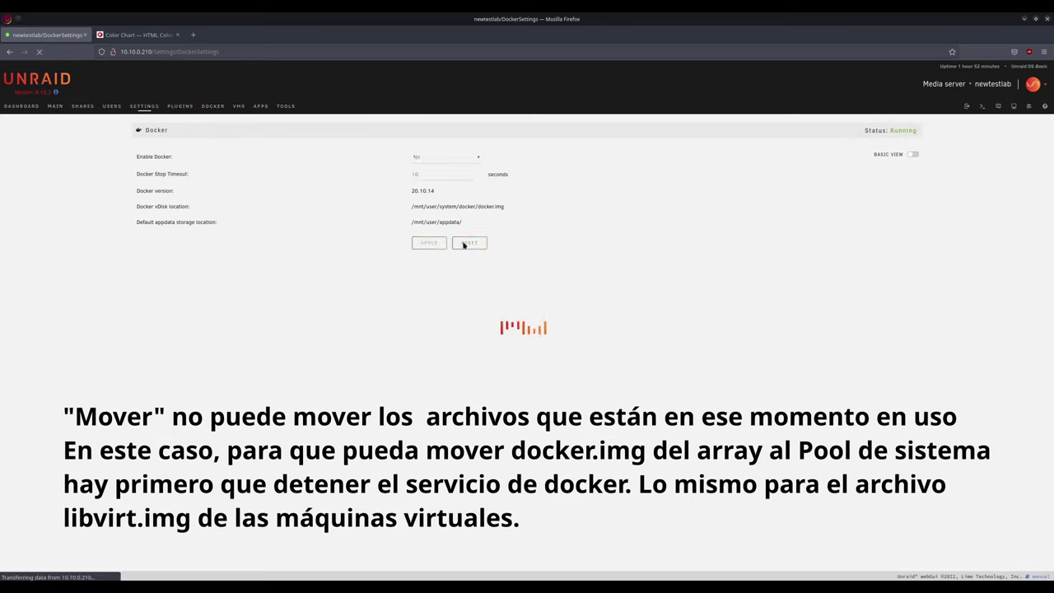
pyautogui.click(468, 264)
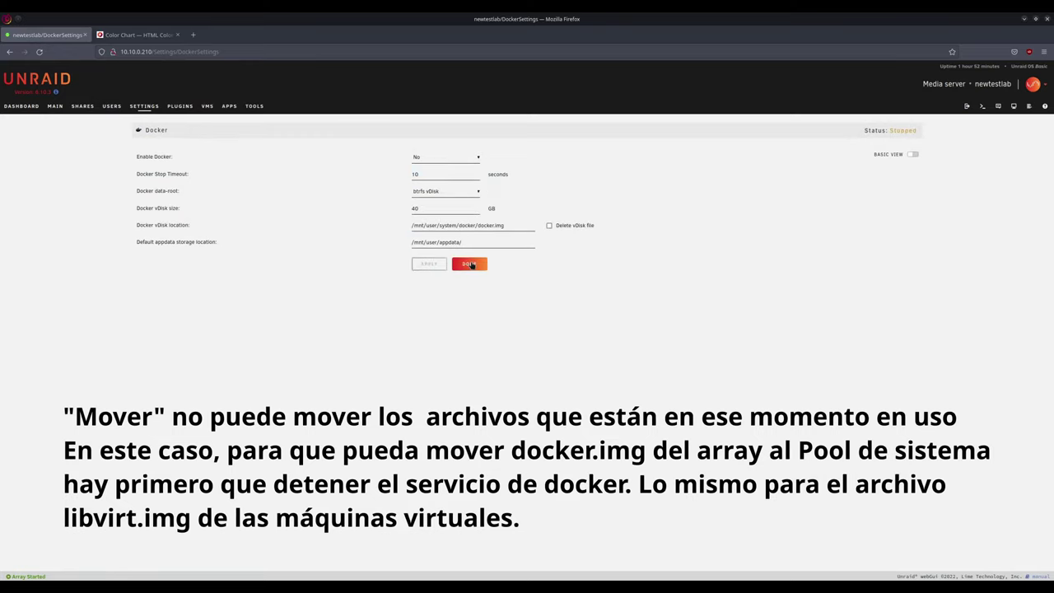
# - Set Enable VMs to No in VM Manager, apply, and return to Main
pyautogui.click(632, 160)
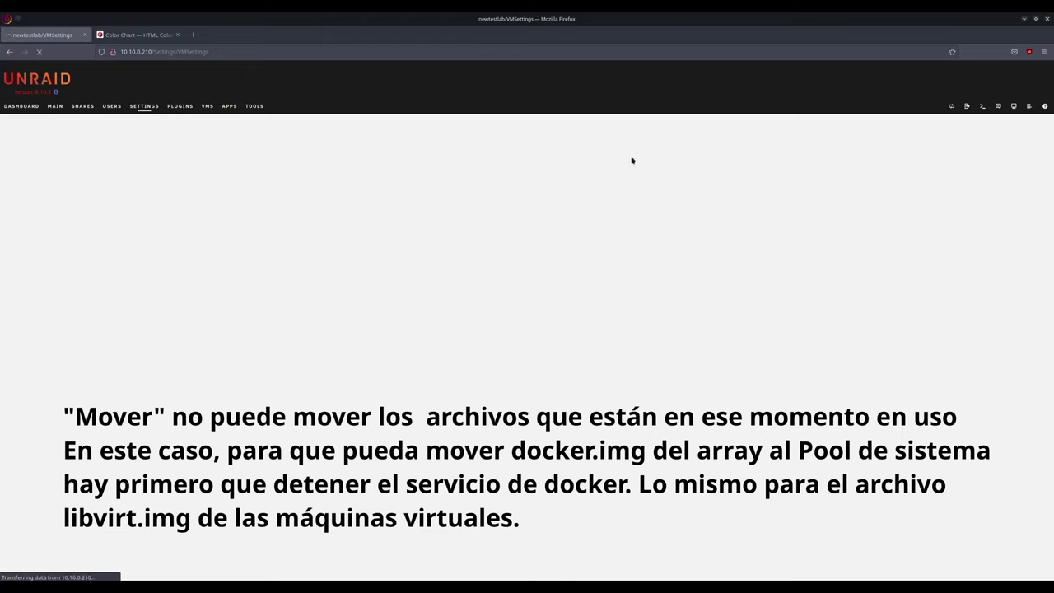
pyautogui.click(425, 175)
pyautogui.click(424, 183)
pyautogui.click(428, 196)
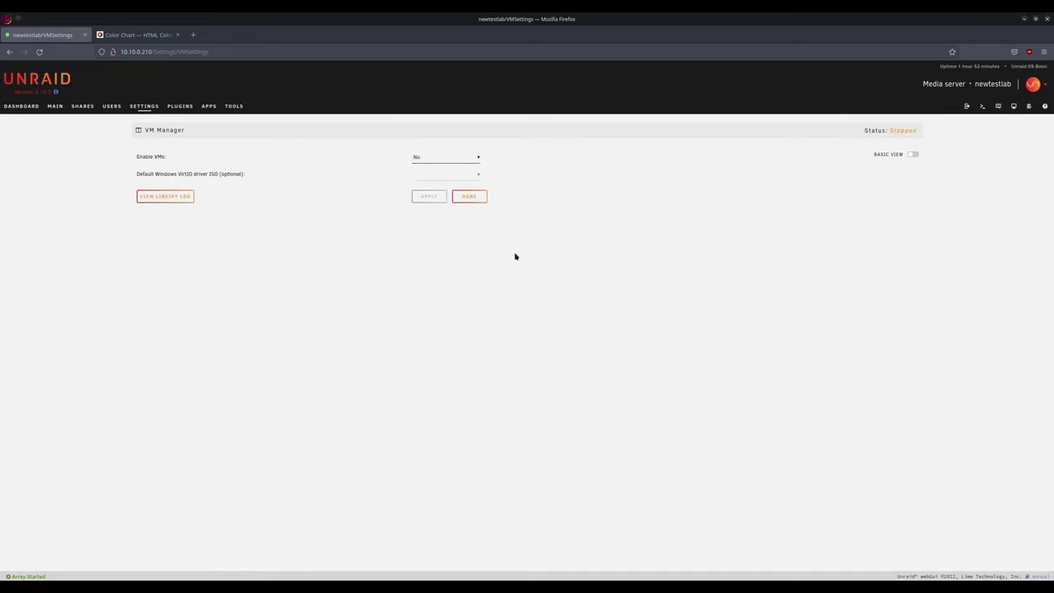
pyautogui.click(54, 107)
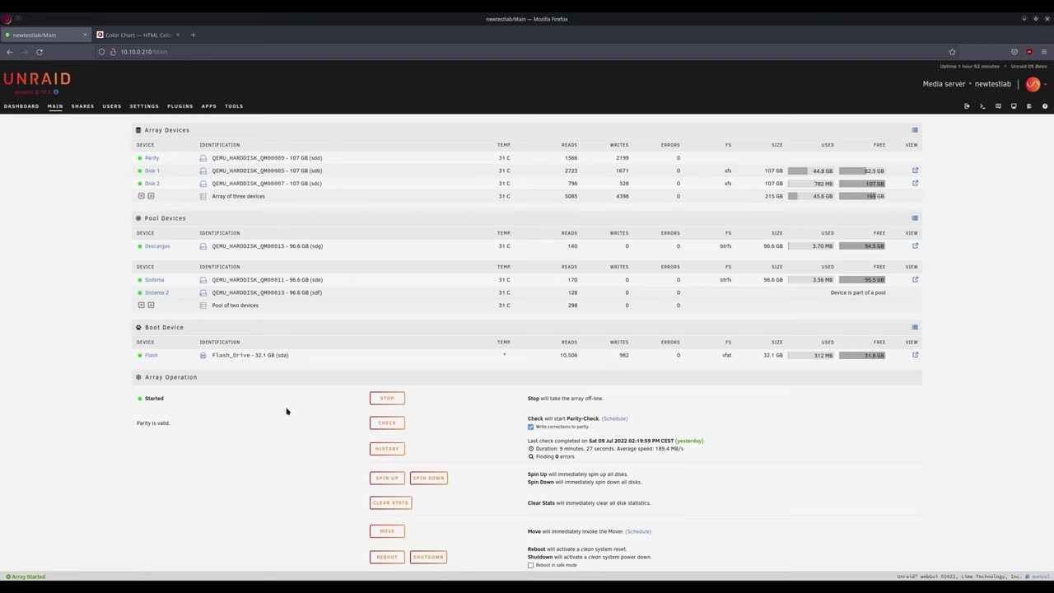
# - Start the mover now and show disk reads and writes as speeds
pyautogui.click(394, 532)
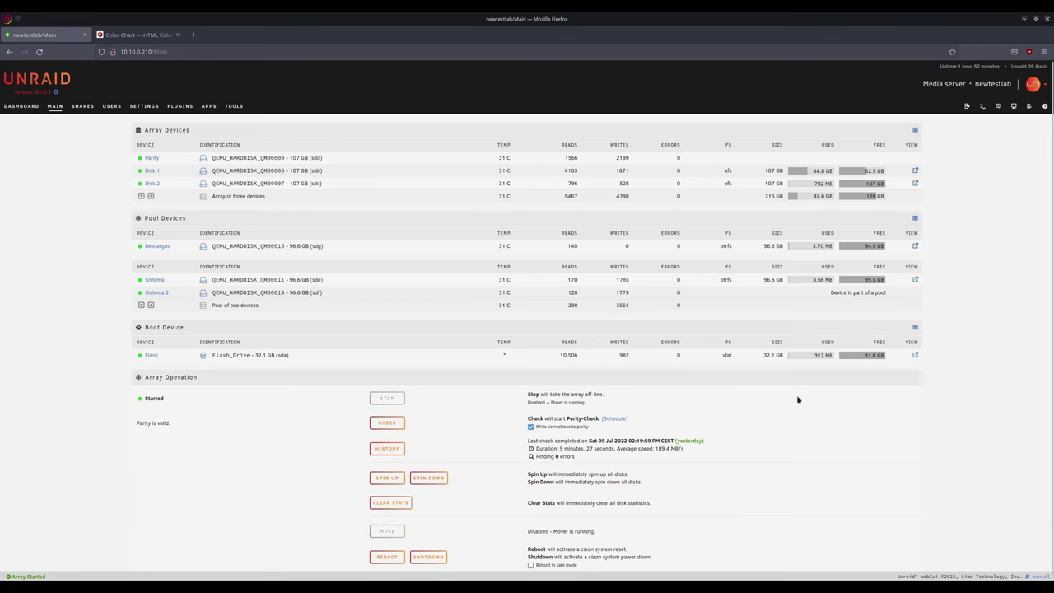
pyautogui.click(915, 130)
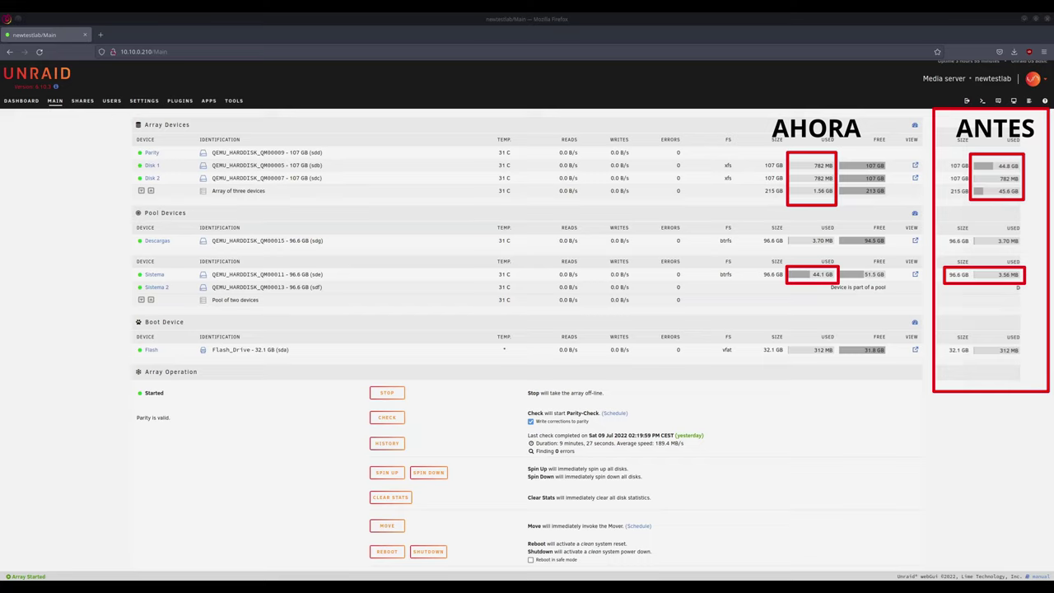
pyautogui.tripleClick(822, 275)
pyautogui.click(82, 101)
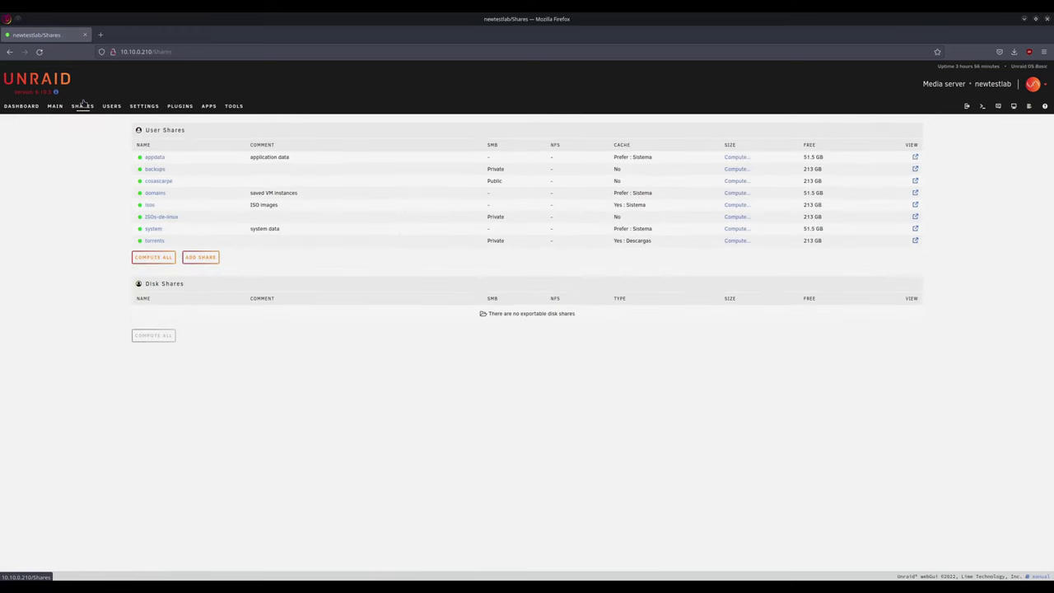
pyautogui.moveTo(614, 228); pyautogui.dragTo(658, 232)
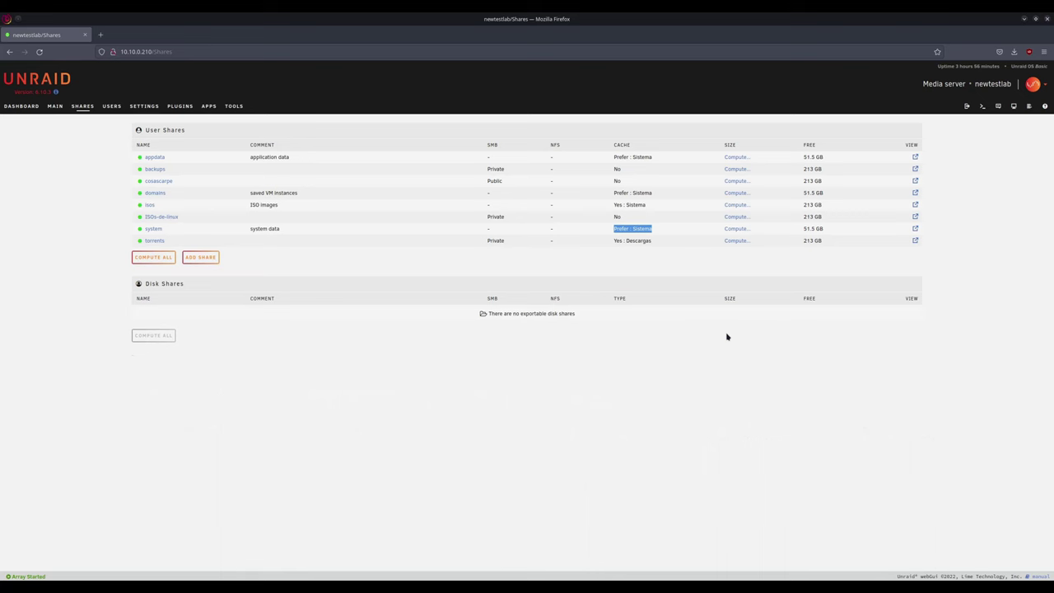
pyautogui.click(55, 107)
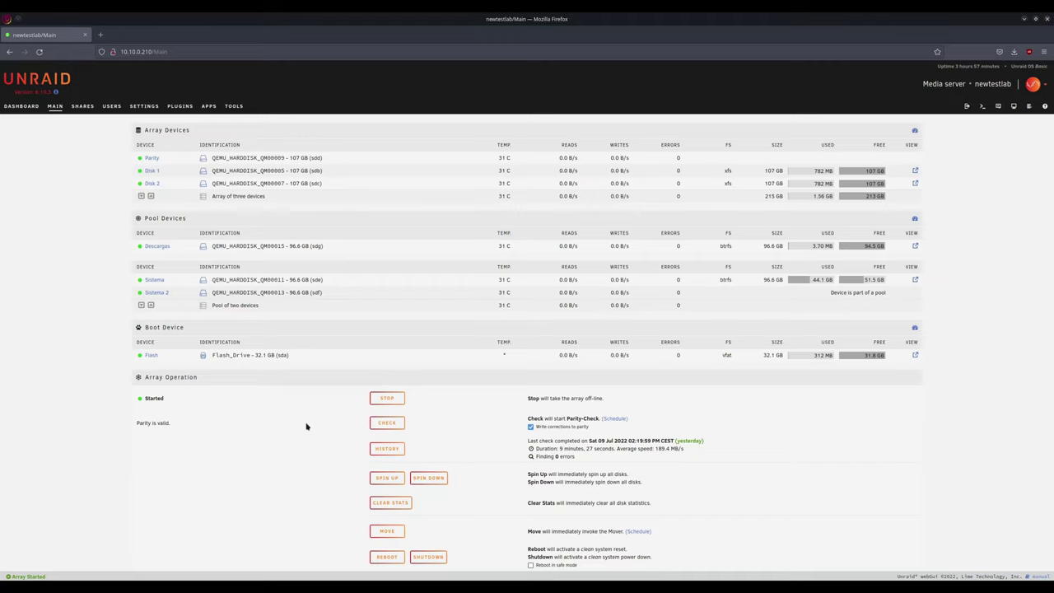
# - Set Enable Docker back to Yes in Settings and apply
pyautogui.click(144, 105)
pyautogui.click(292, 161)
pyautogui.click(445, 156)
pyautogui.click(428, 175)
pyautogui.click(429, 264)
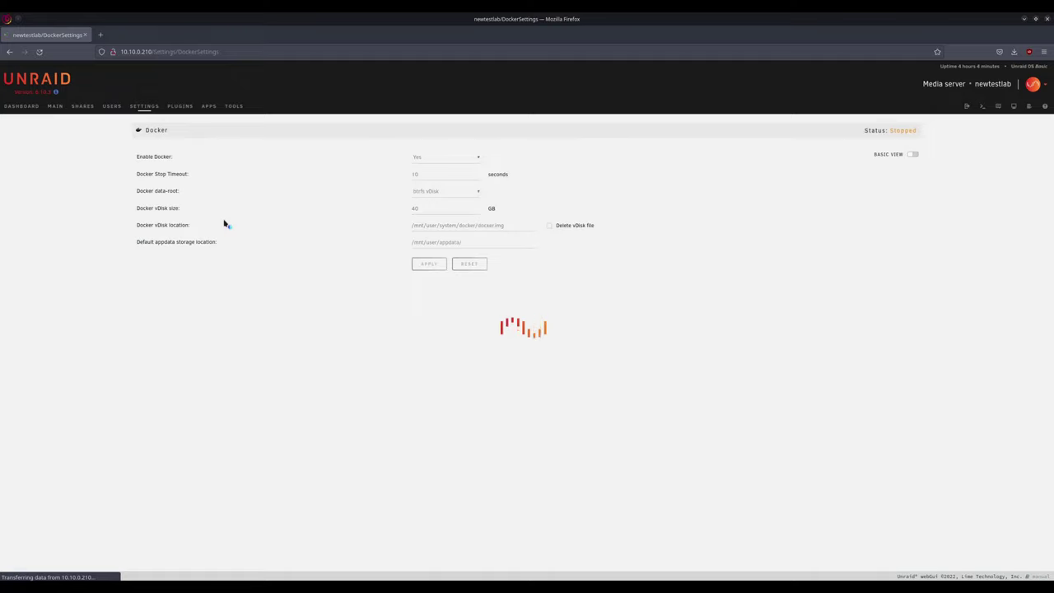
pyautogui.click(474, 243)
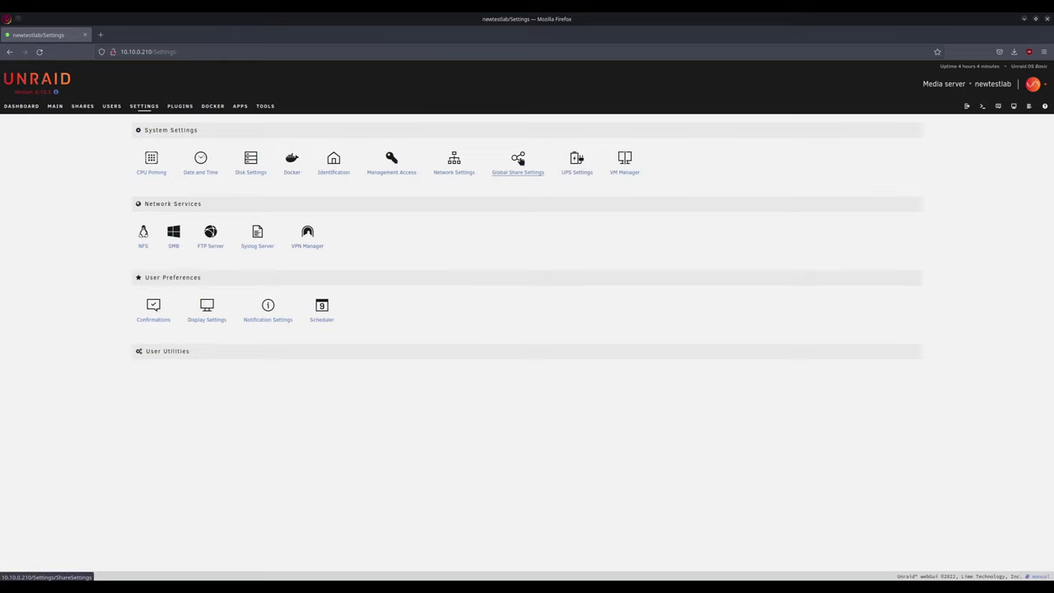
# - Set Enable VMs back to Yes in VM Manager, apply, and return to Main
pyautogui.click(625, 161)
pyautogui.click(445, 157)
pyautogui.click(437, 175)
pyautogui.click(428, 198)
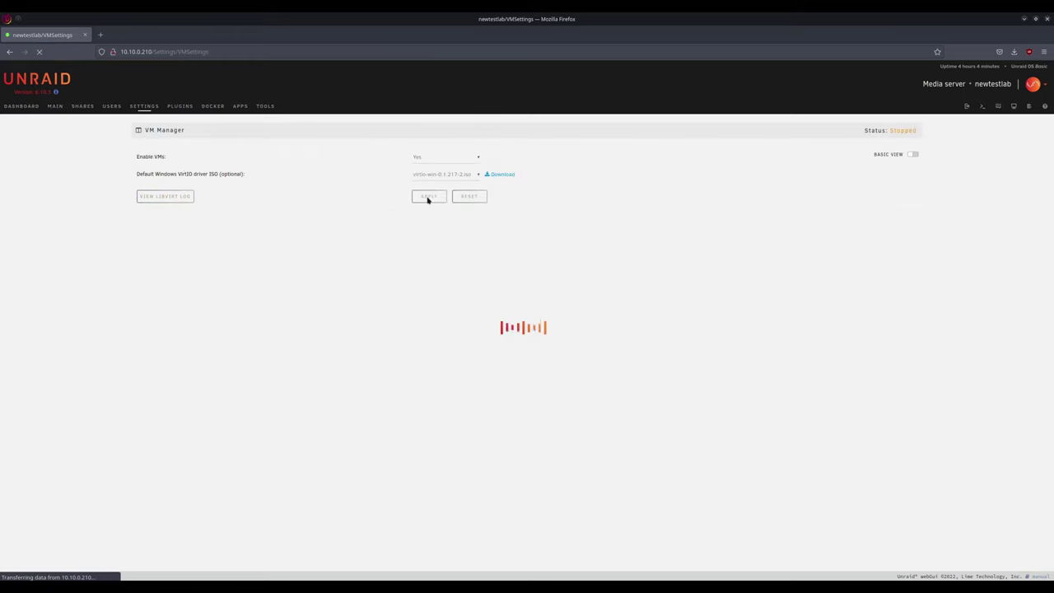
pyautogui.click(463, 196)
pyautogui.click(55, 105)
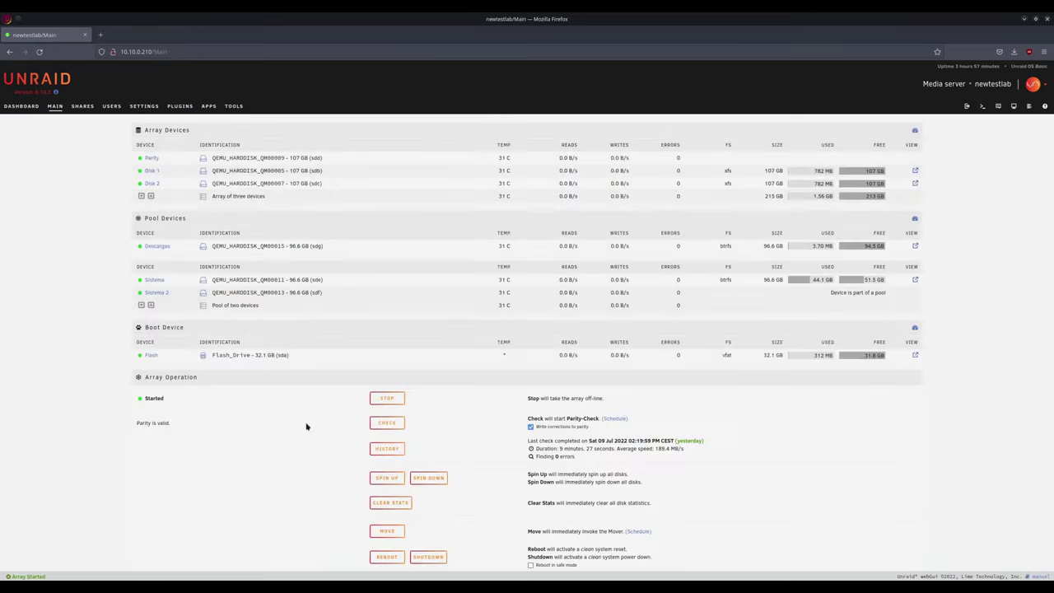